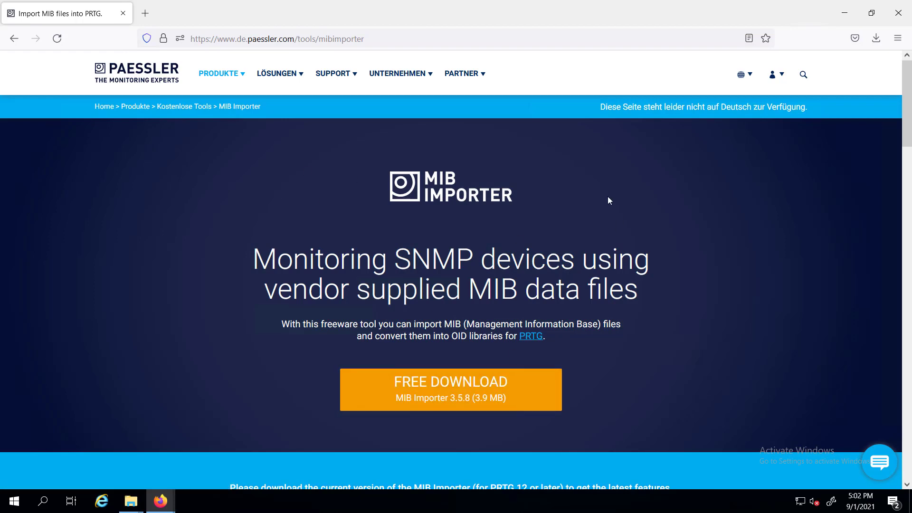
Step: Minimize the browser, launch Paessler MIB Importer V3 from the desktop and maximize its window
{"action": "left_click", "coordinate": [844, 14]}
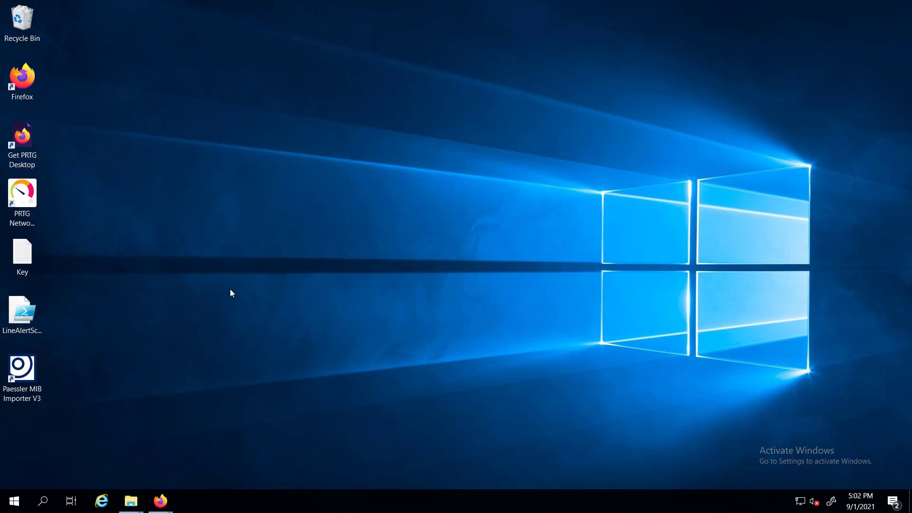
{"action": "left_click", "coordinate": [21, 376]}
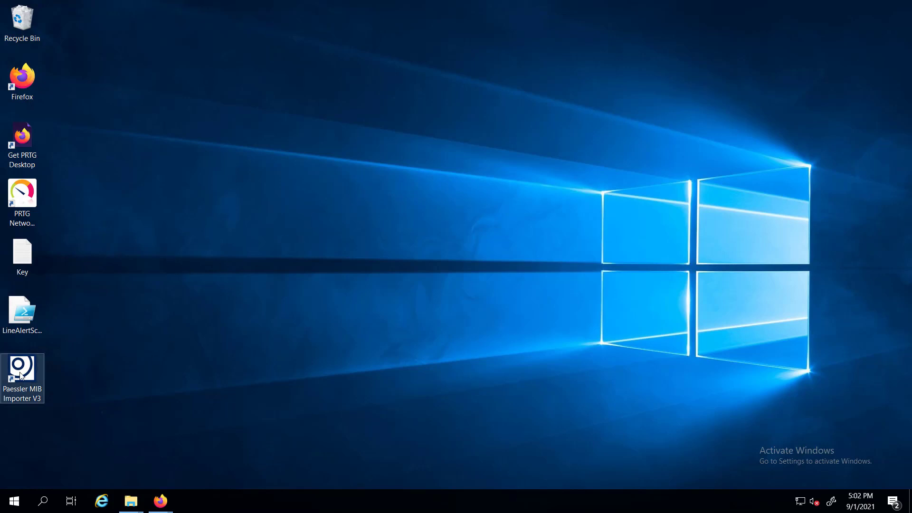
{"action": "double_click", "coordinate": [21, 376]}
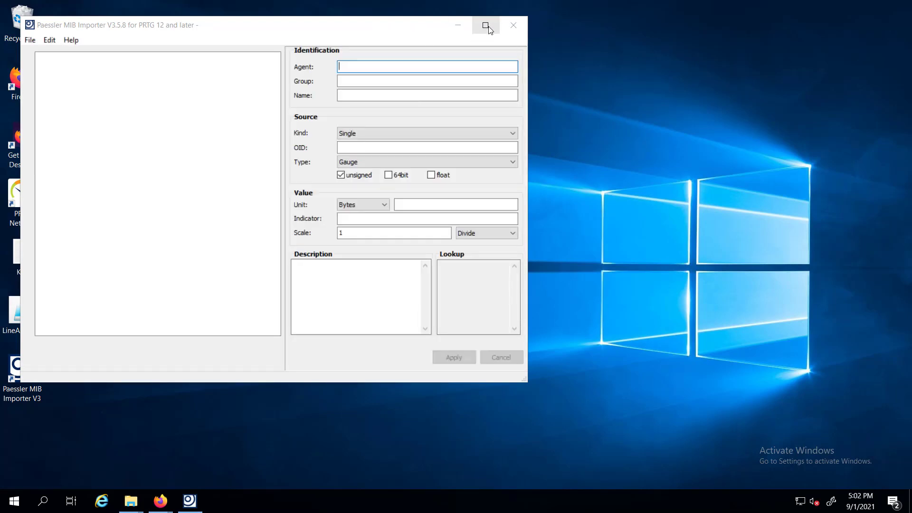
{"action": "left_click", "coordinate": [488, 27]}
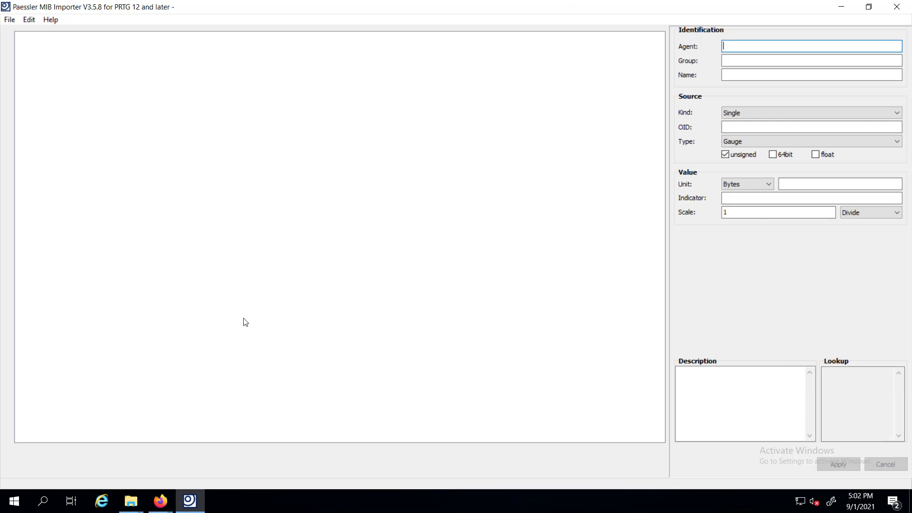
{"action": "left_click", "coordinate": [123, 287]}
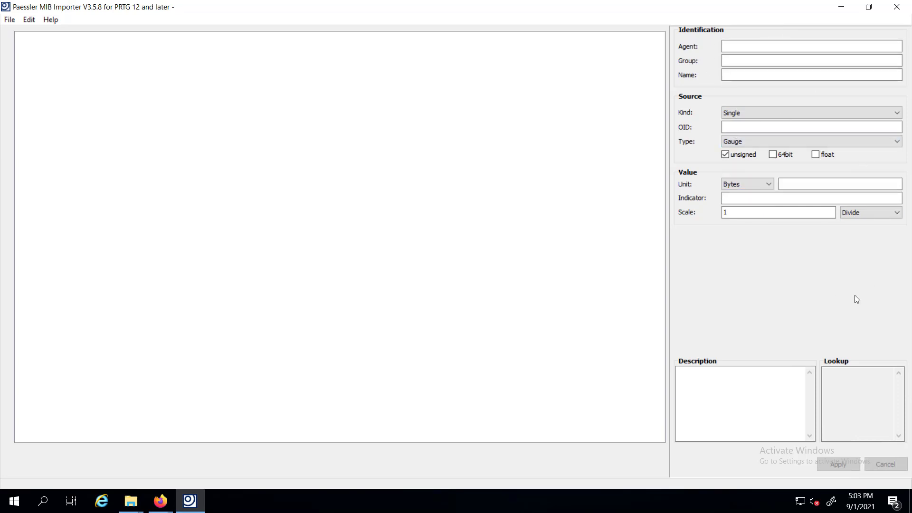
Step: Import the MIB file mikrotik.mib from the Downloads folder
{"action": "left_click", "coordinate": [9, 21]}
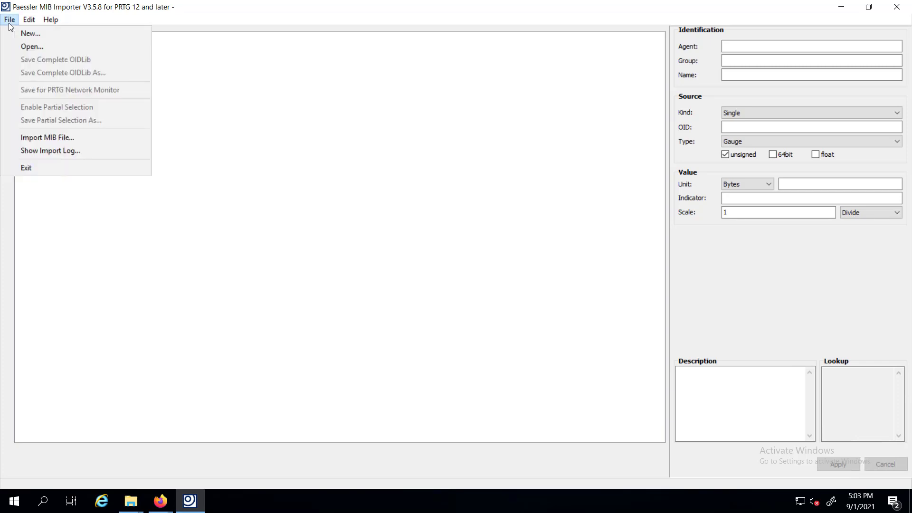
{"action": "left_click", "coordinate": [109, 138]}
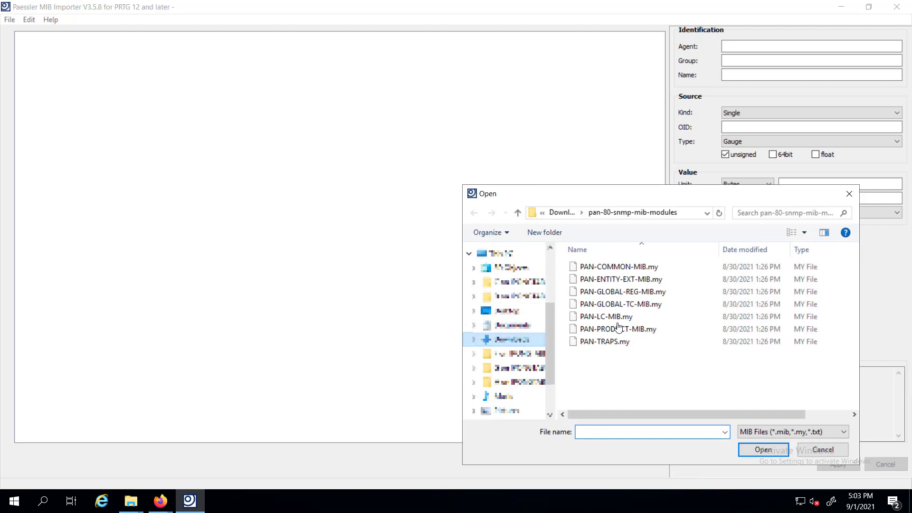
{"action": "left_click", "coordinate": [518, 340]}
{"action": "left_click_drag", "start_coordinate": [557, 342], "coordinate": [530, 335]}
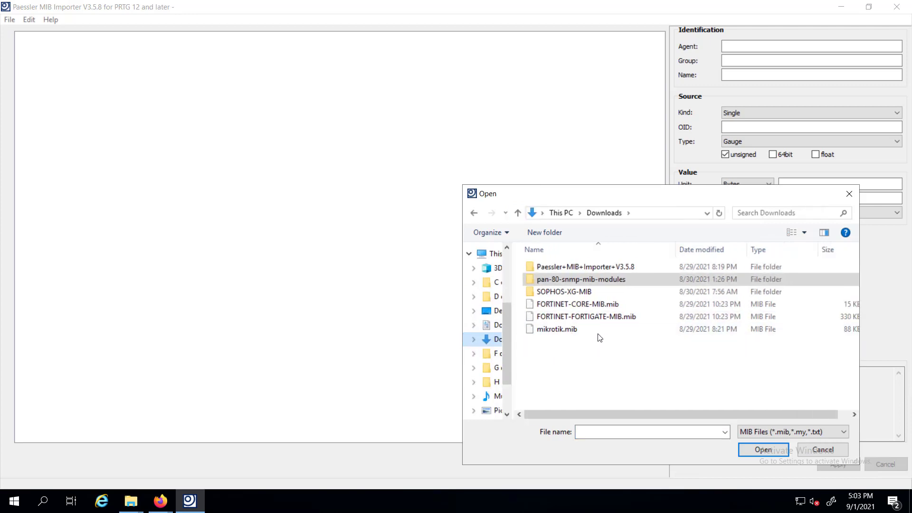
{"action": "left_click", "coordinate": [560, 330]}
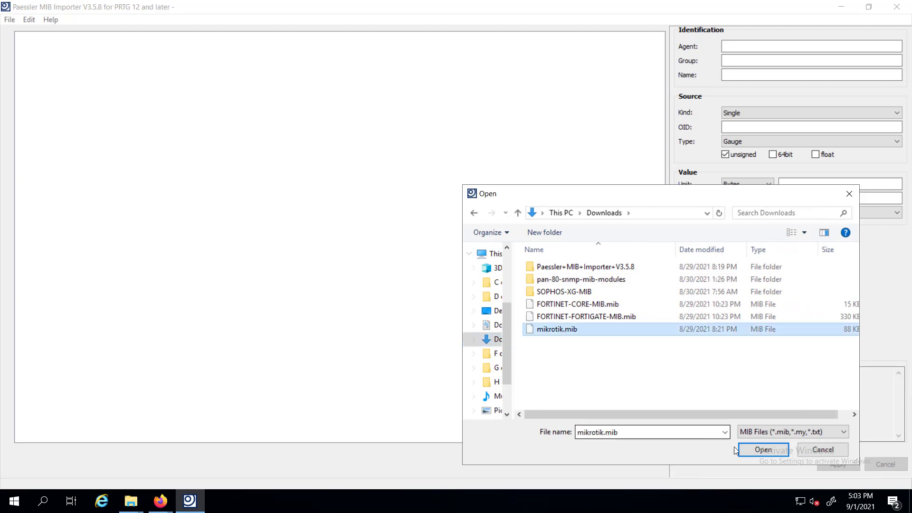
{"action": "left_click", "coordinate": [754, 451]}
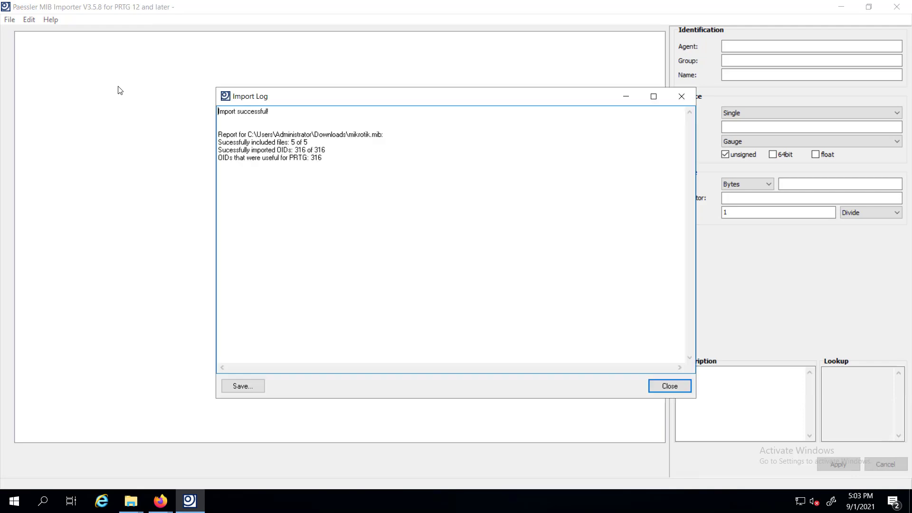
Step: Review the imported OIDs and those useful for PRTG in the import log, and close the log
{"action": "left_click_drag", "start_coordinate": [285, 95], "coordinate": [207, 68]}
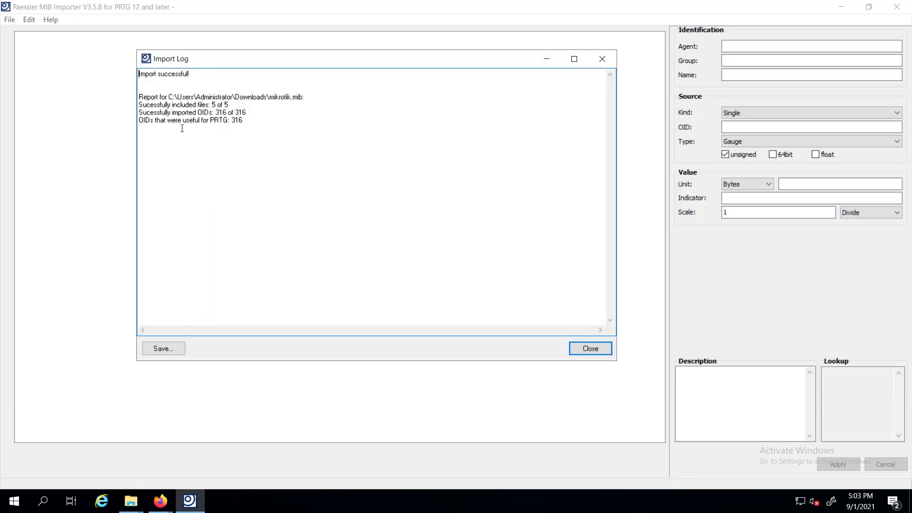
{"action": "left_click_drag", "start_coordinate": [174, 112], "coordinate": [242, 111]}
{"action": "left_click_drag", "start_coordinate": [152, 120], "coordinate": [199, 126]}
{"action": "left_click", "coordinate": [213, 122]}
{"action": "left_click_drag", "start_coordinate": [360, 64], "coordinate": [340, 67]}
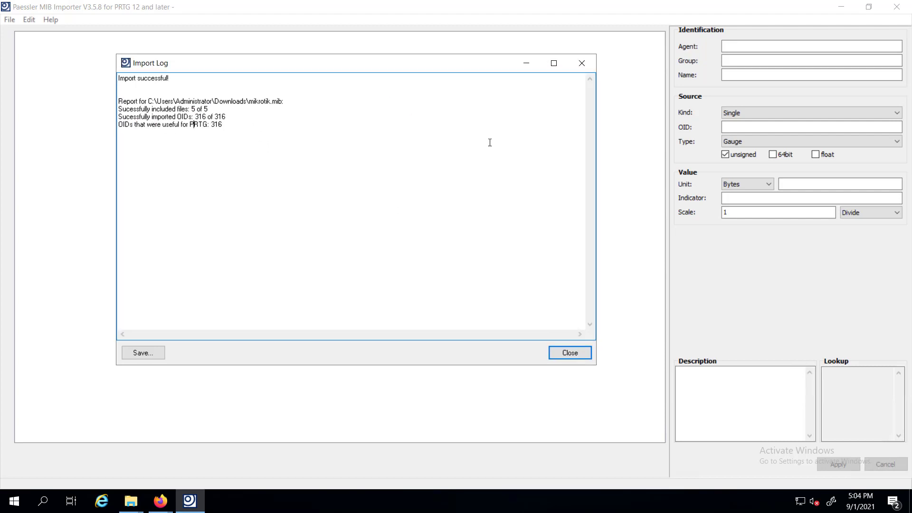
{"action": "left_click", "coordinate": [570, 352]}
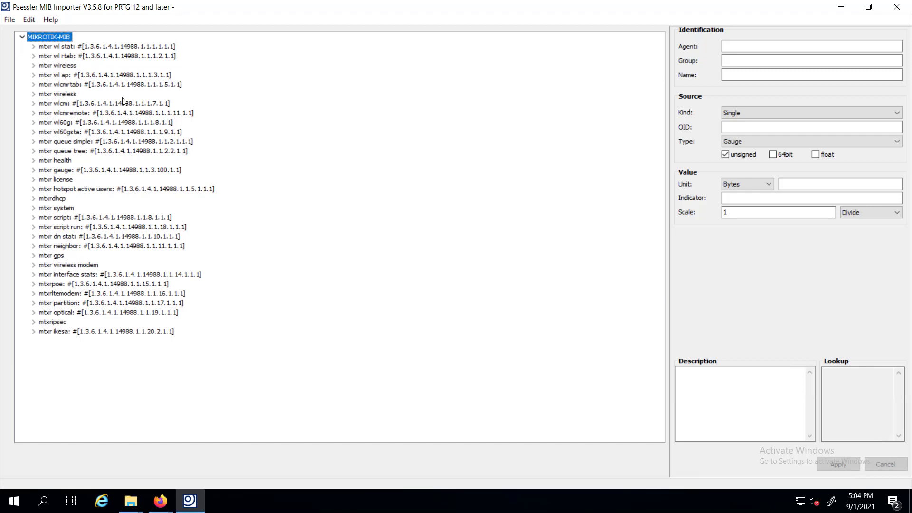
Step: Examine the tx rate entry in the mtxr wl stat group and the firmware version entry in the mtxr system group
{"action": "left_click", "coordinate": [52, 47]}
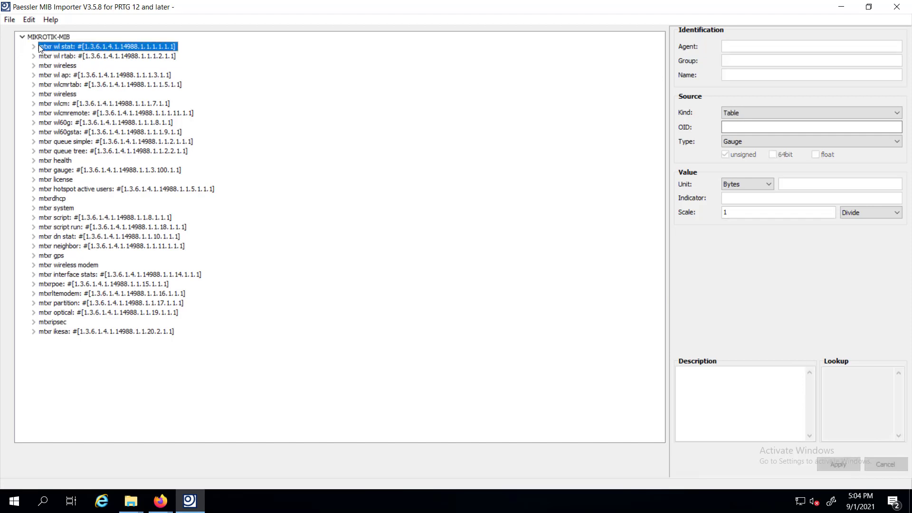
{"action": "left_click", "coordinate": [57, 36]}
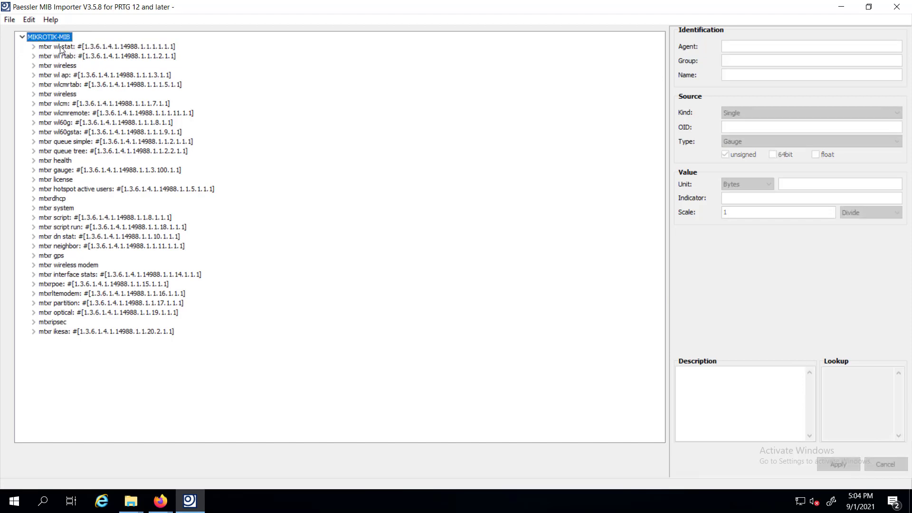
{"action": "left_click", "coordinate": [58, 47]}
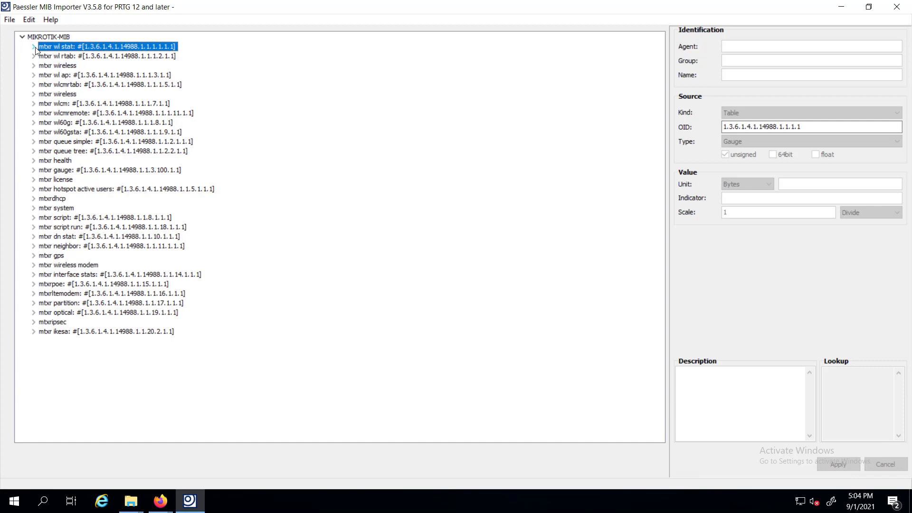
{"action": "left_click", "coordinate": [33, 47]}
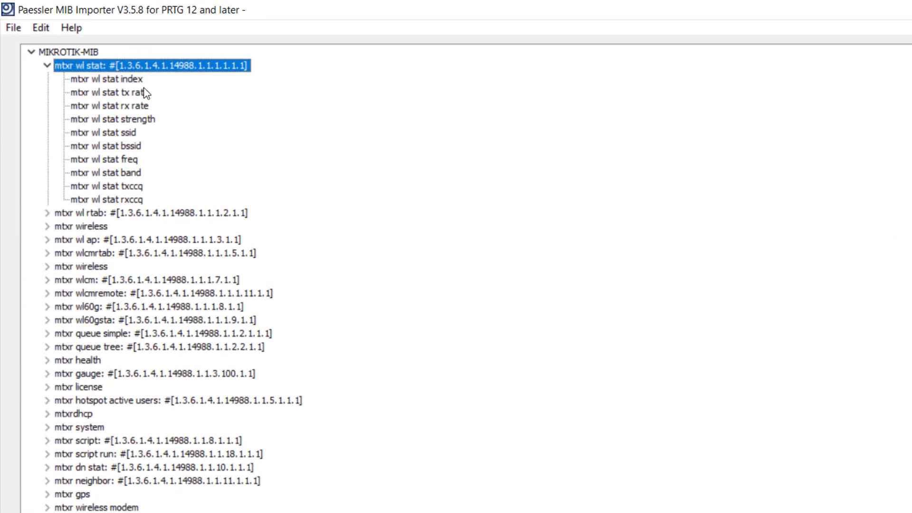
{"action": "key", "text": "Down"}
{"action": "key", "text": "Down"}
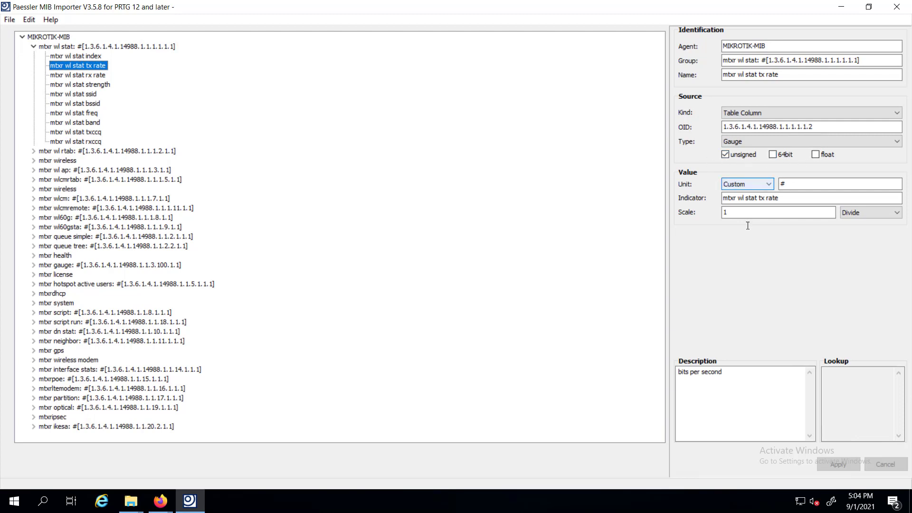
{"action": "left_click", "coordinate": [33, 46]}
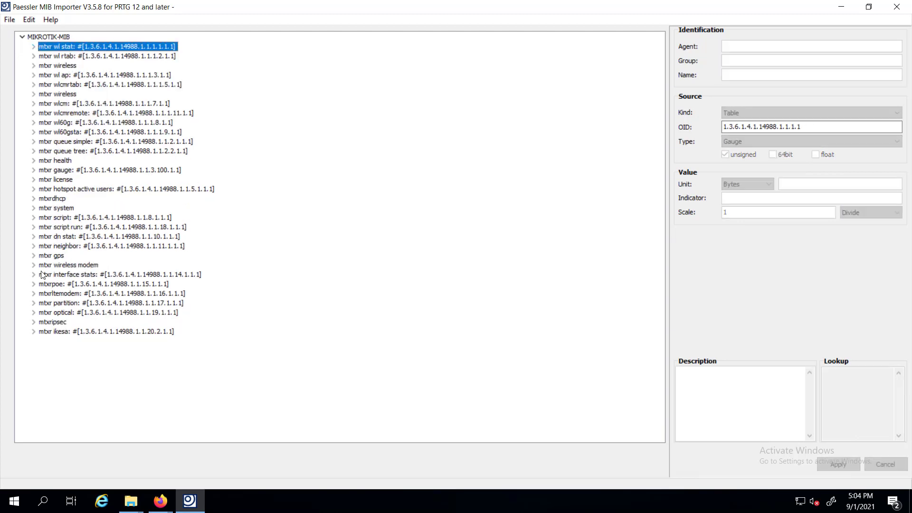
{"action": "left_click", "coordinate": [33, 209]}
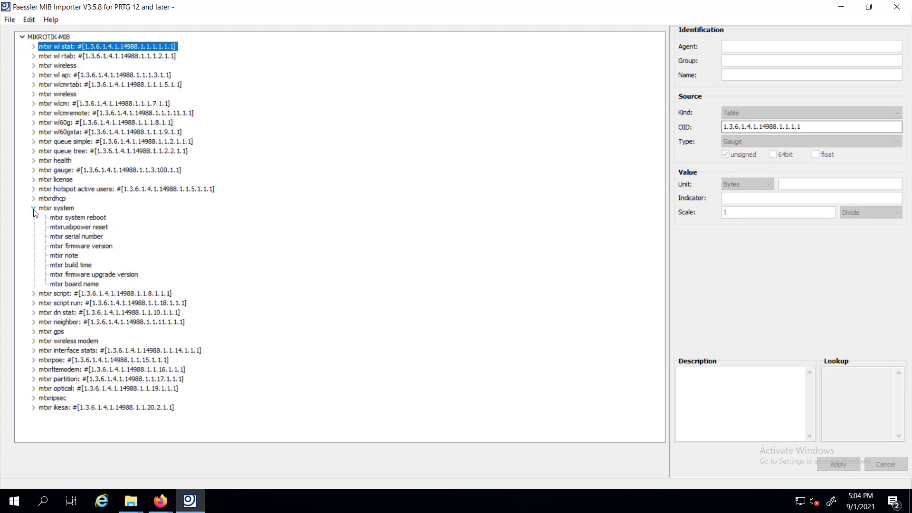
{"action": "left_click", "coordinate": [88, 247]}
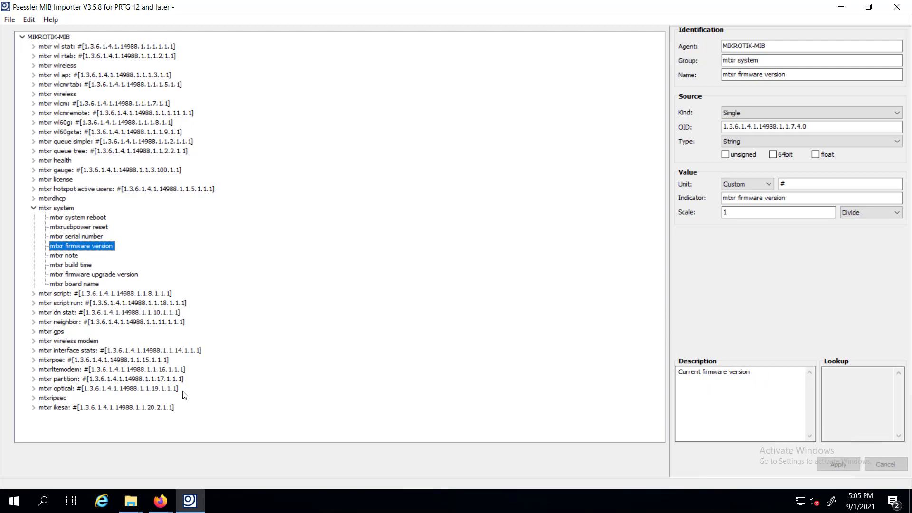
{"action": "left_click", "coordinate": [33, 209]}
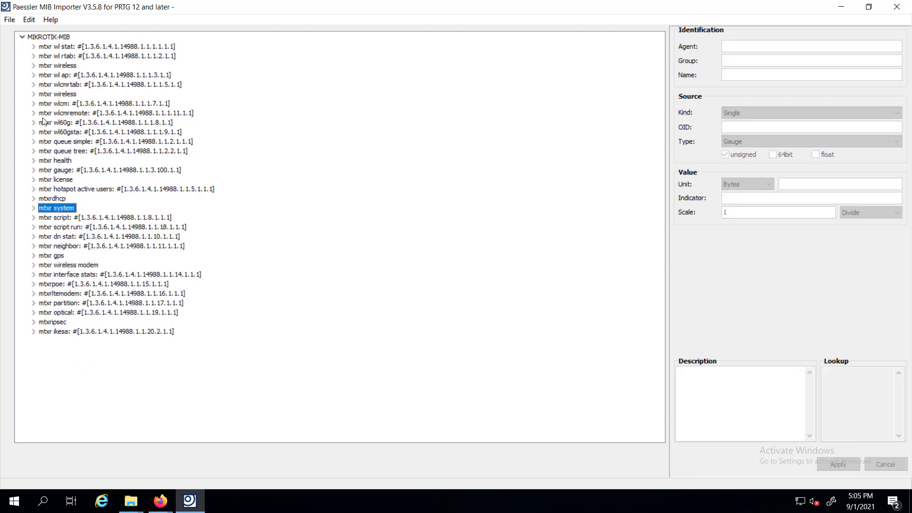
Step: Examine the mtxr health group, checking the descriptions of its core, five and twelve voltage entries
{"action": "left_click", "coordinate": [34, 161]}
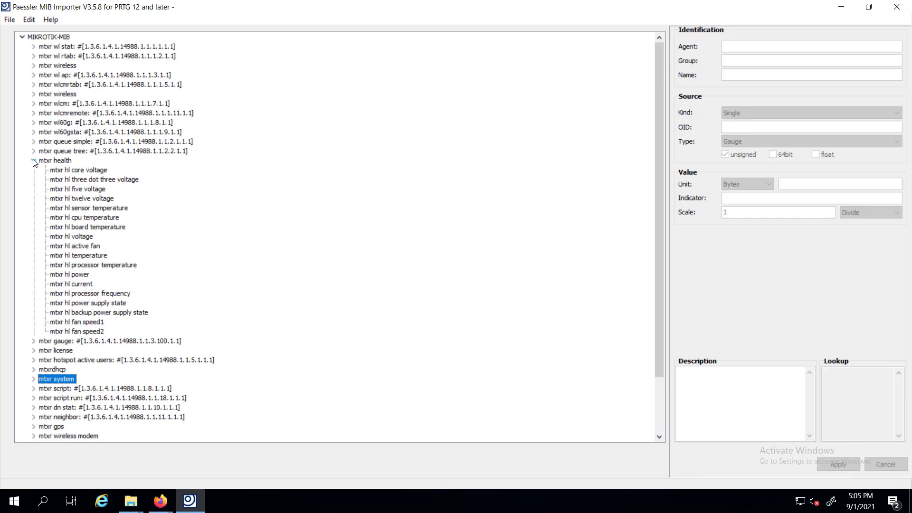
{"action": "left_click", "coordinate": [68, 161]}
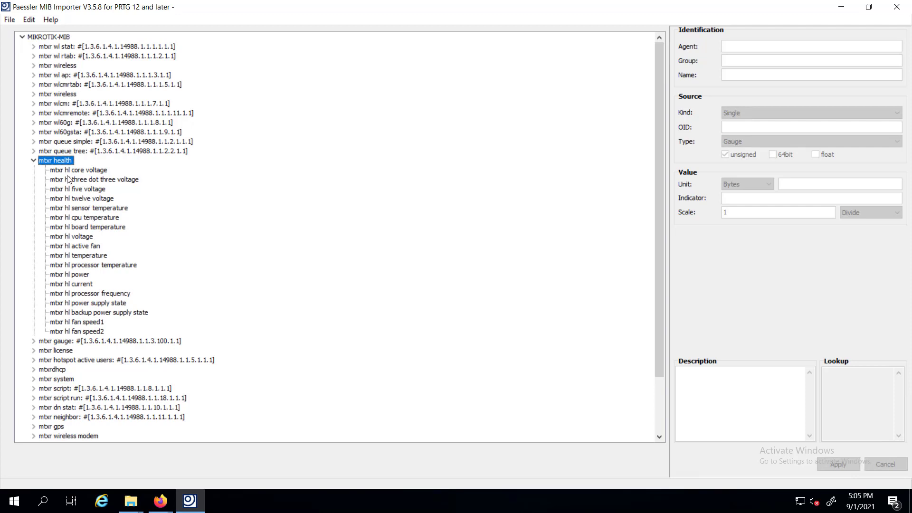
{"action": "left_click", "coordinate": [93, 170]}
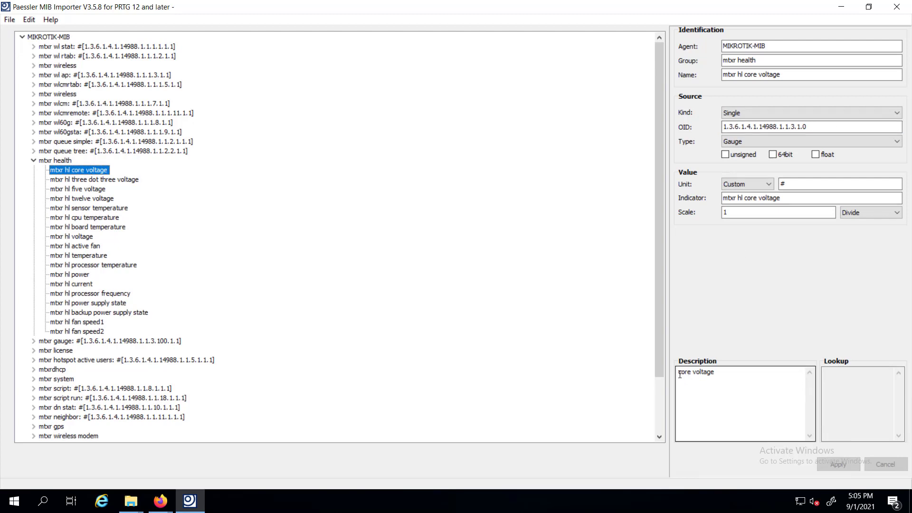
{"action": "left_click_drag", "start_coordinate": [680, 373], "coordinate": [720, 377]}
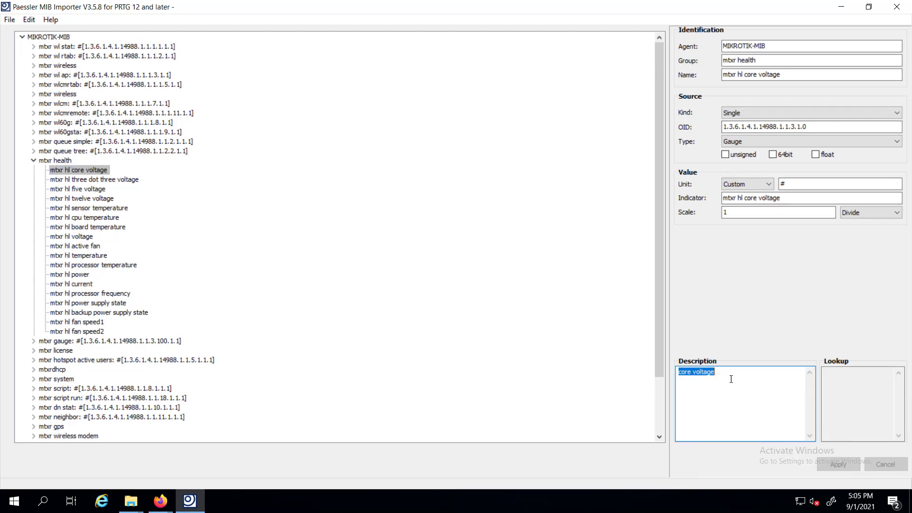
{"action": "left_click", "coordinate": [736, 383]}
{"action": "left_click", "coordinate": [86, 191]}
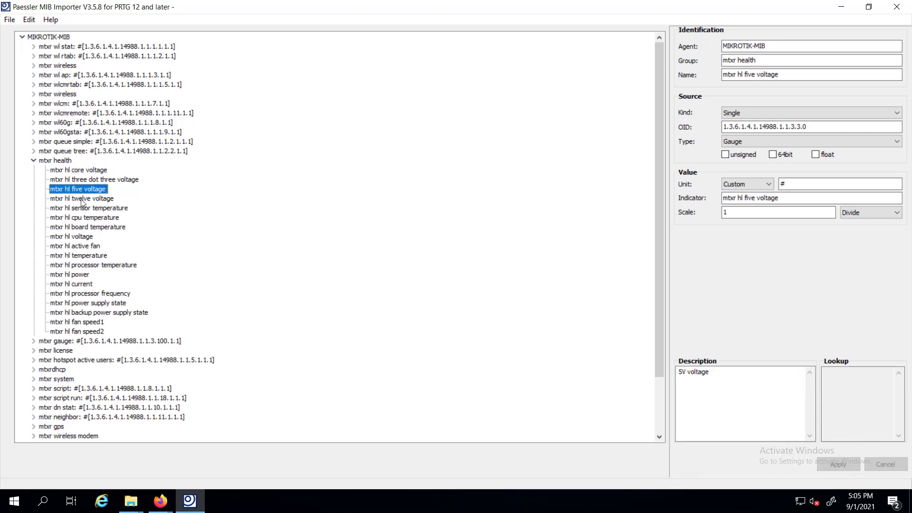
{"action": "left_click", "coordinate": [85, 199]}
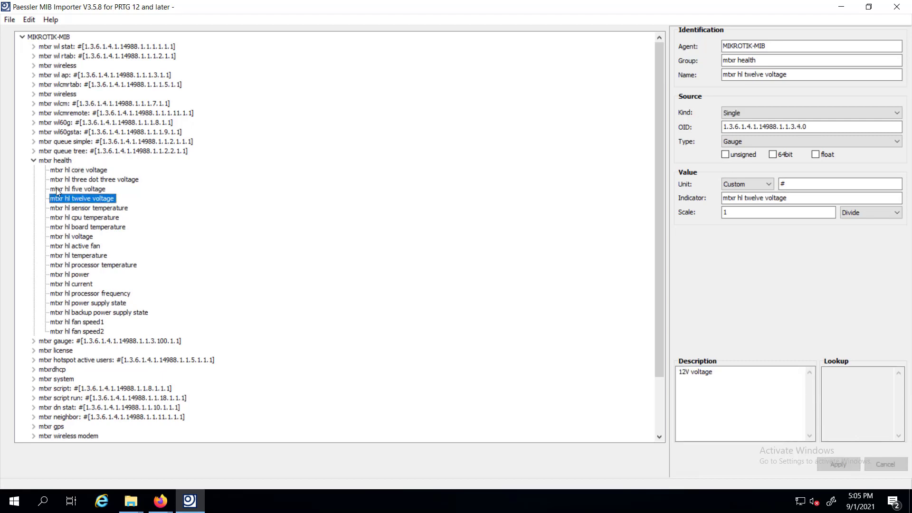
{"action": "left_click", "coordinate": [33, 161]}
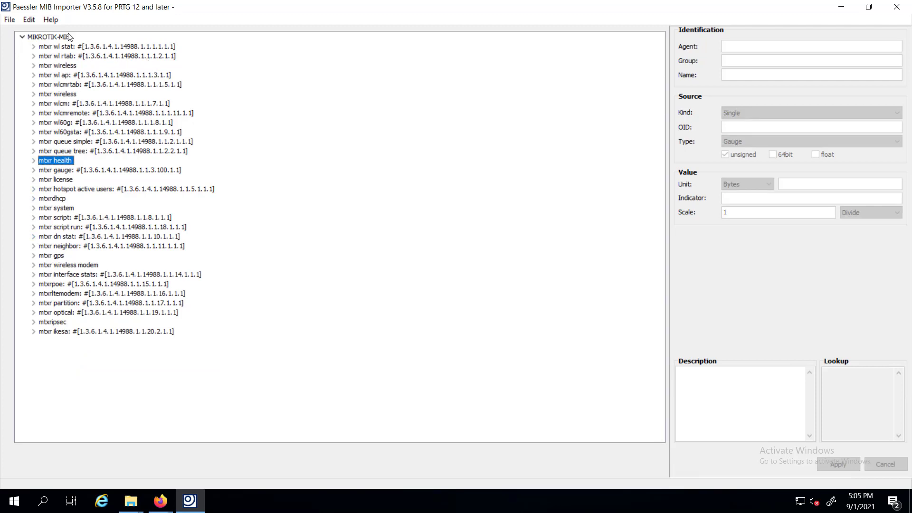
Step: Look through the entries of the wireless modem, gps, optical and license groups in the MIKROTIK-MIB tree
{"action": "left_click", "coordinate": [34, 265]}
{"action": "left_click", "coordinate": [36, 267]}
{"action": "left_click", "coordinate": [35, 259]}
{"action": "left_click", "coordinate": [34, 258]}
{"action": "left_click", "coordinate": [34, 313]}
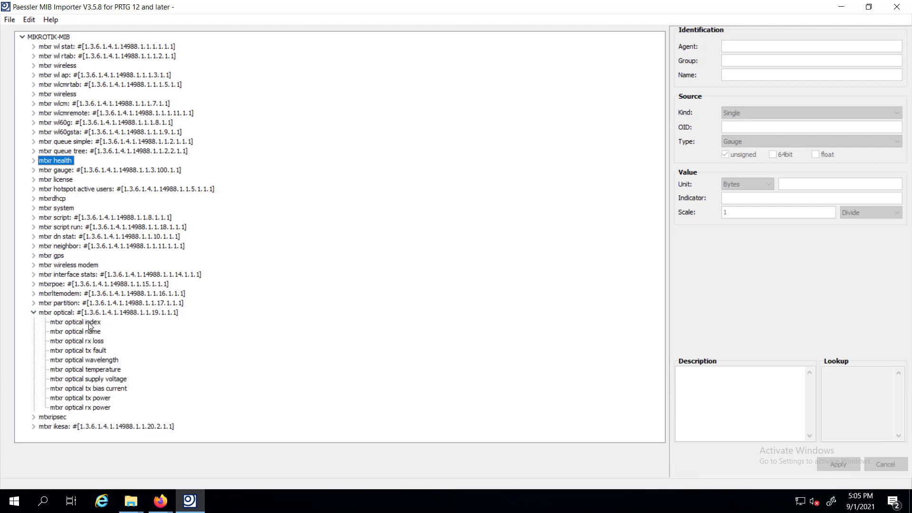
{"action": "left_click", "coordinate": [33, 313]}
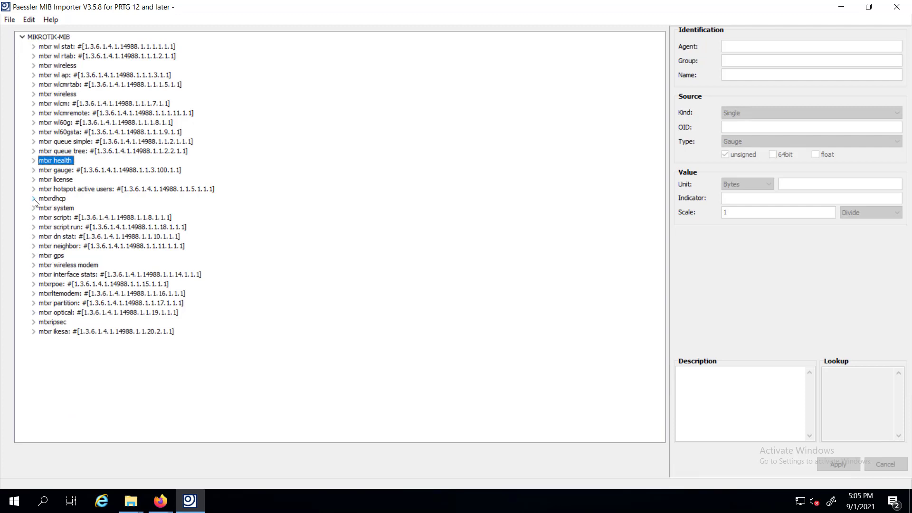
{"action": "left_click", "coordinate": [33, 179]}
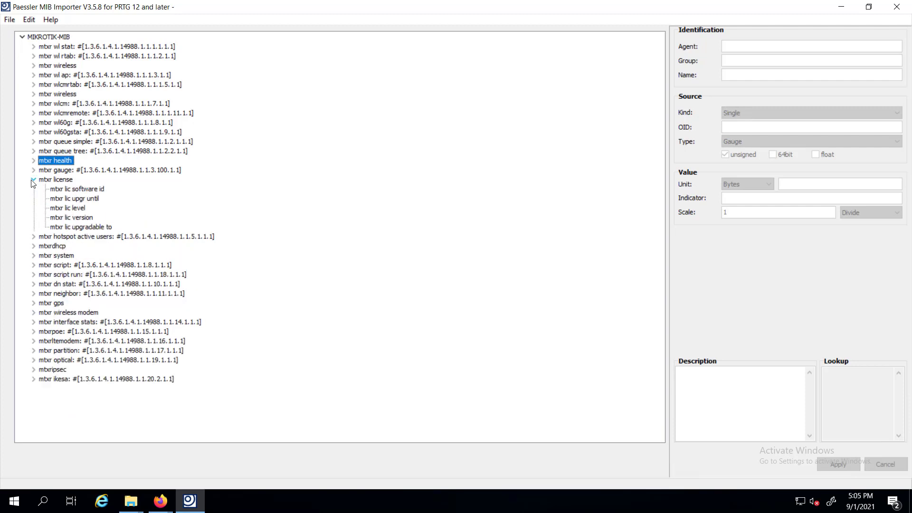
{"action": "left_click", "coordinate": [33, 179]}
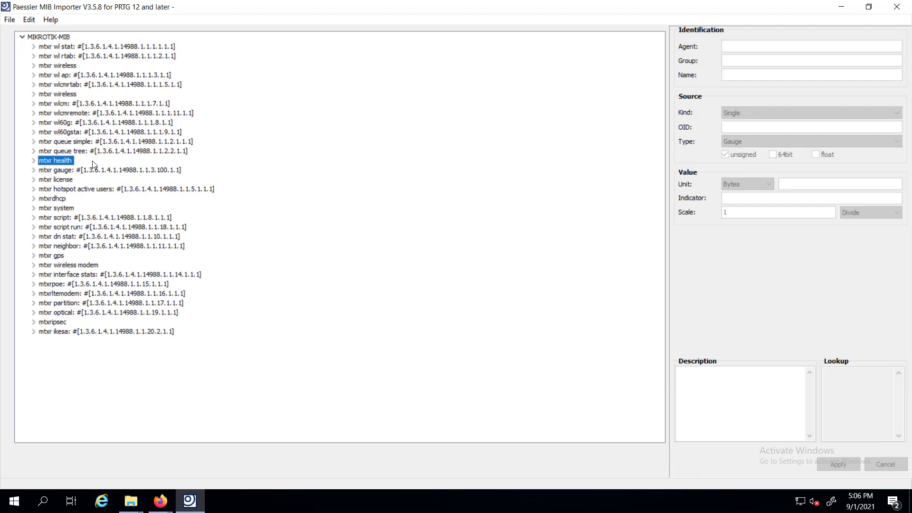
{"action": "left_click", "coordinate": [65, 36]}
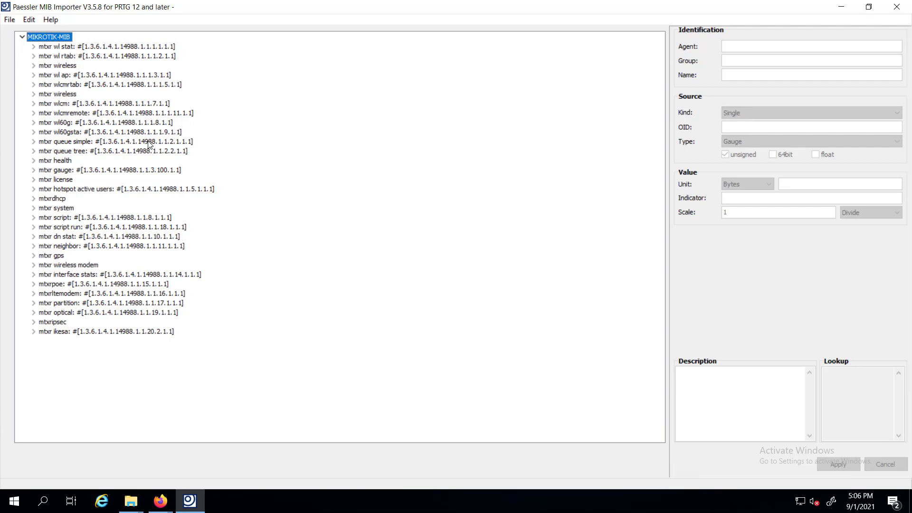
{"action": "left_click", "coordinate": [69, 48]}
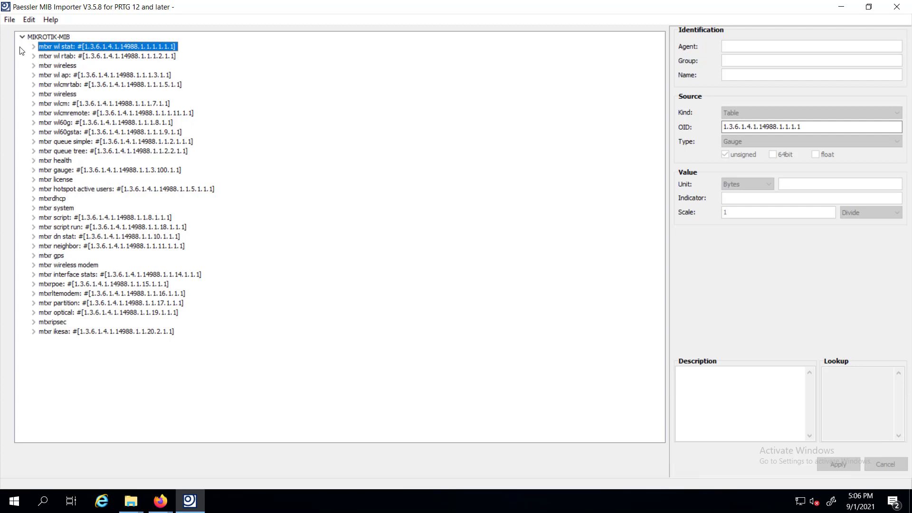
Step: Enable partial selection and include the whole mtxr health group, checking which entries it covers
{"action": "left_click", "coordinate": [10, 22]}
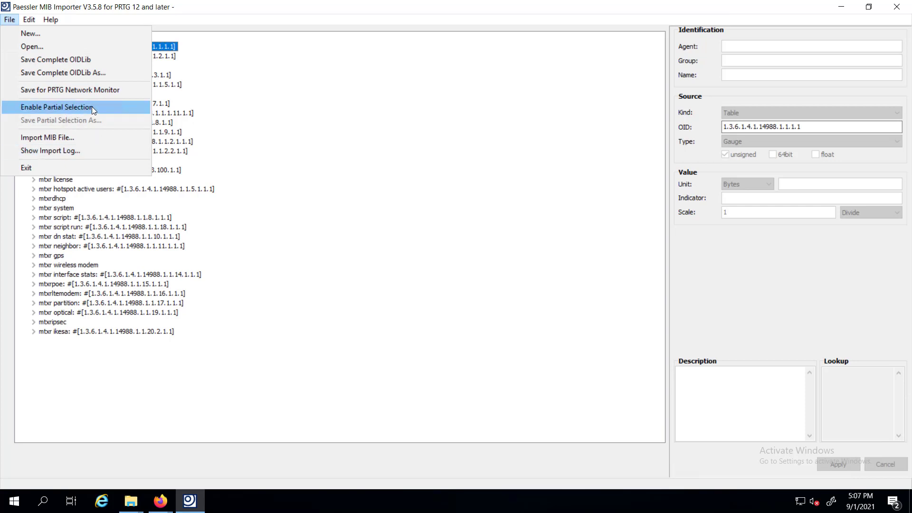
{"action": "left_click", "coordinate": [92, 106]}
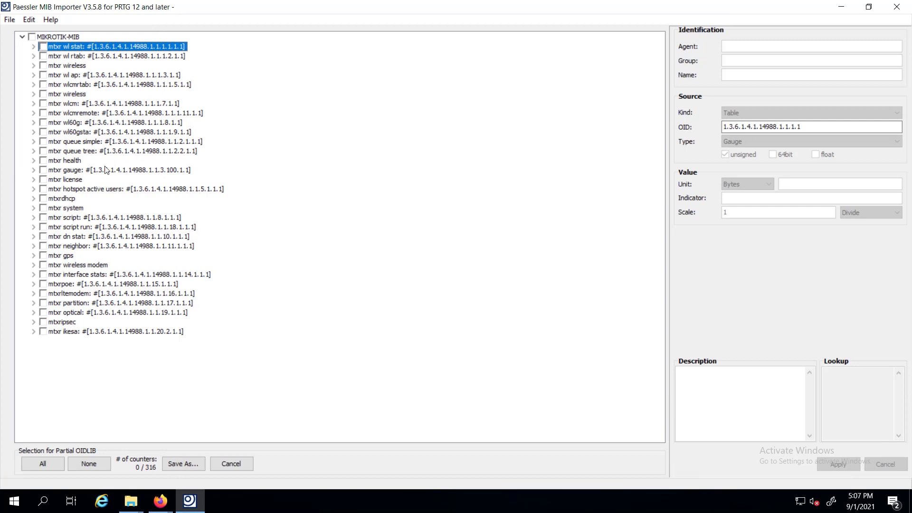
{"action": "left_click", "coordinate": [43, 161]}
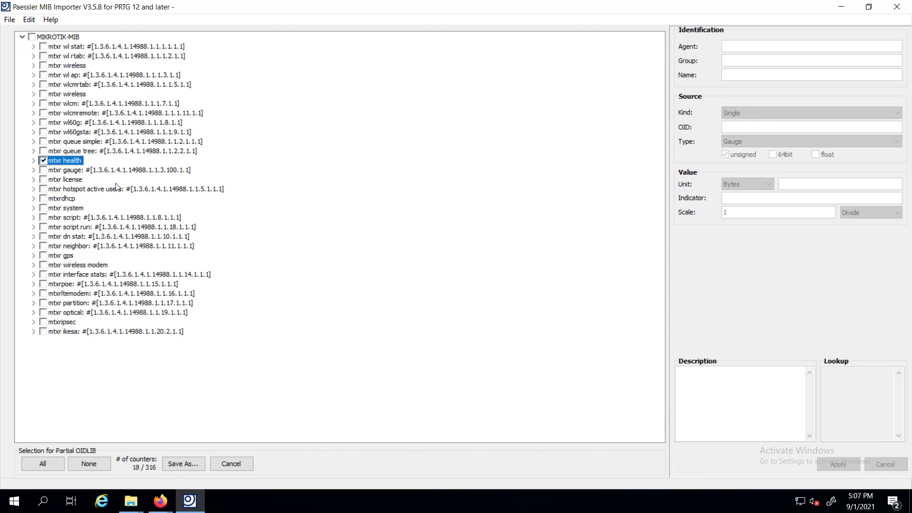
{"action": "left_click", "coordinate": [33, 160]}
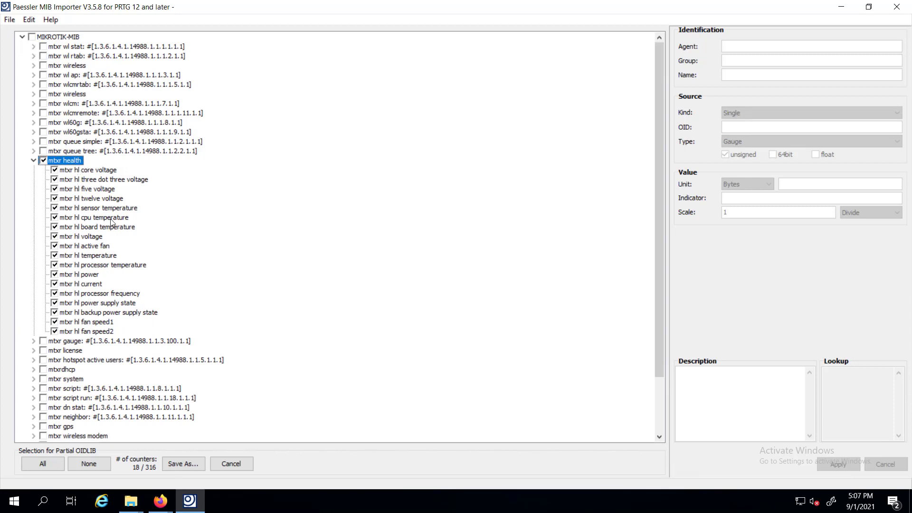
{"action": "left_click", "coordinate": [33, 160]}
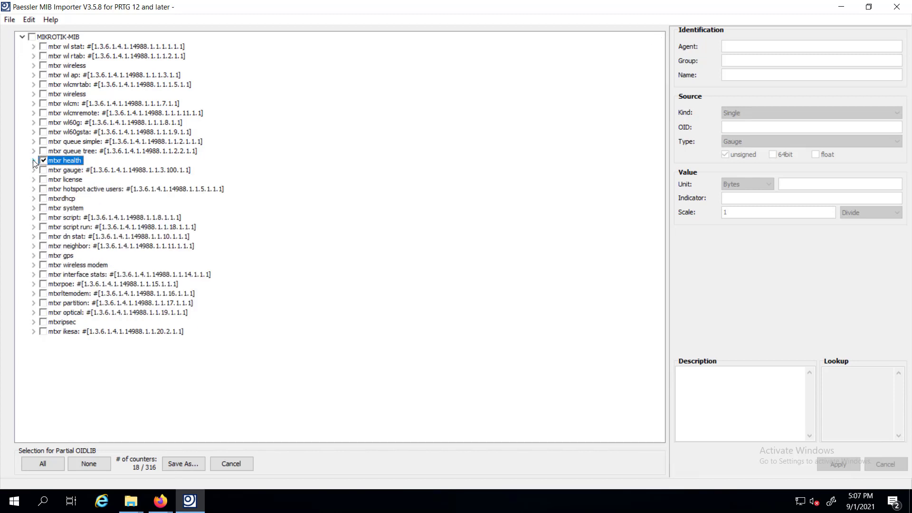
Step: Start saving the partial selection, browse to C:\Program Files (x86)\PRTG Network Monitor, and enlarge the save dialog
{"action": "left_click", "coordinate": [12, 20]}
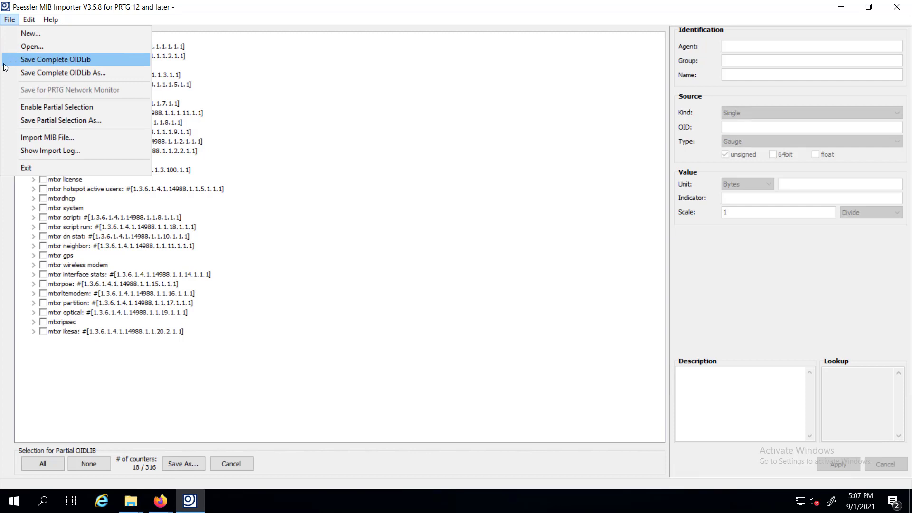
{"action": "left_click", "coordinate": [102, 124]}
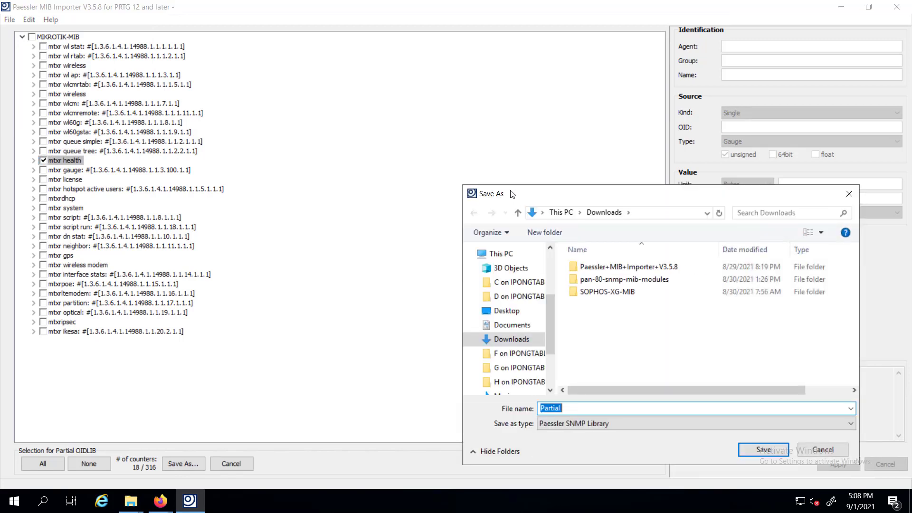
{"action": "left_click_drag", "start_coordinate": [518, 199], "coordinate": [321, 92]}
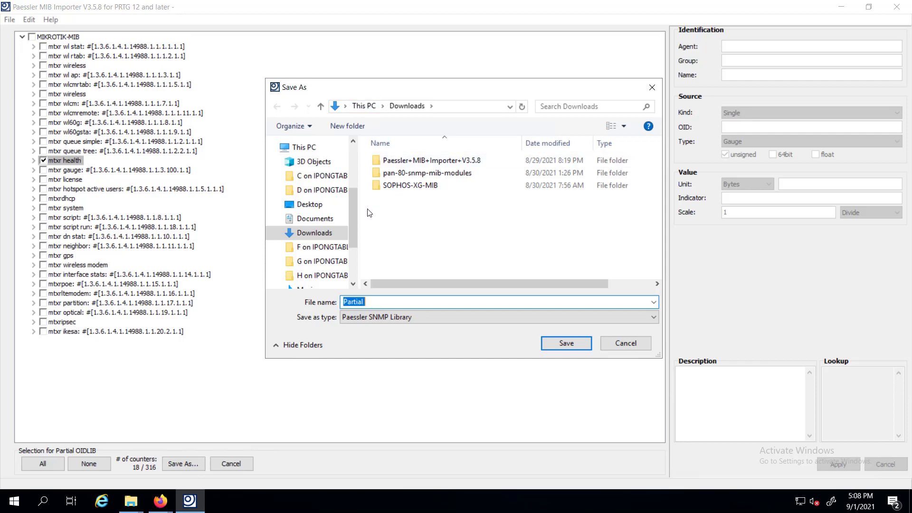
{"action": "scroll", "coordinate": [356, 260], "scroll_direction": "down", "scroll_amount": 1}
{"action": "scroll", "coordinate": [353, 260], "scroll_direction": "down", "scroll_amount": 1}
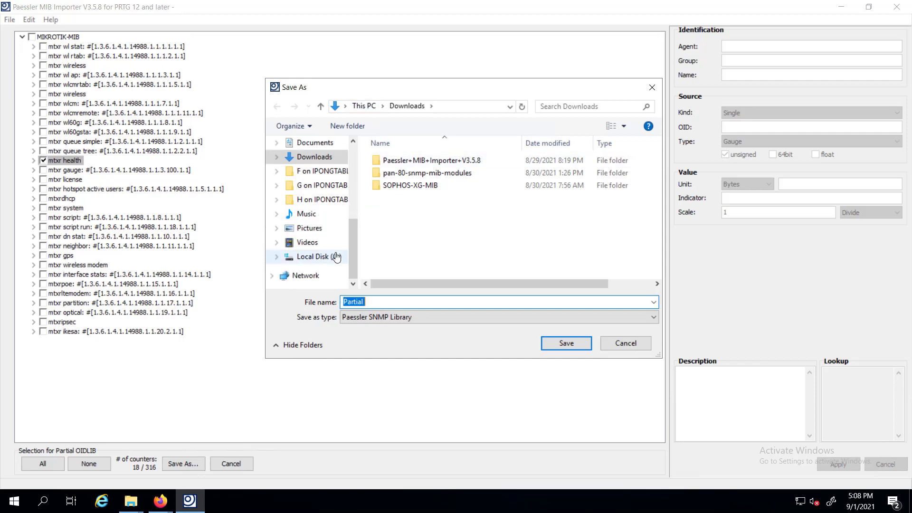
{"action": "left_click", "coordinate": [336, 257]}
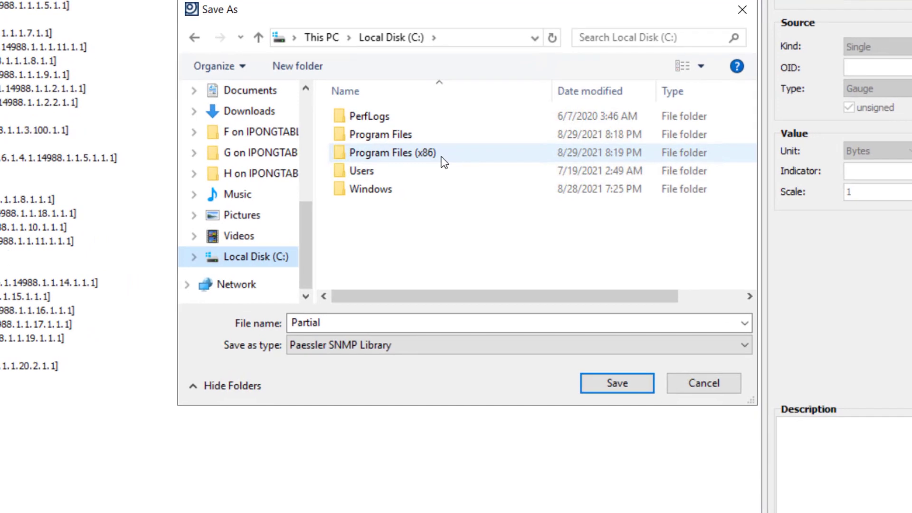
{"action": "left_click", "coordinate": [443, 167]}
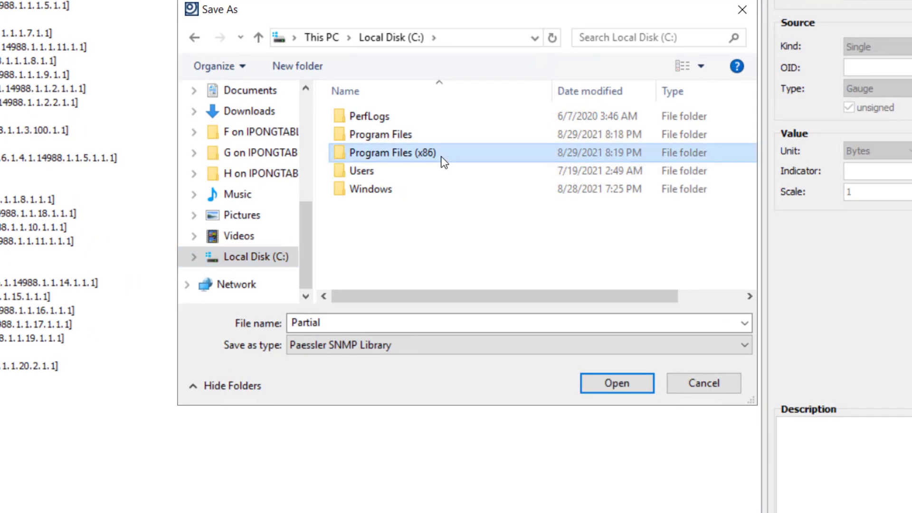
{"action": "double_click", "coordinate": [443, 161]}
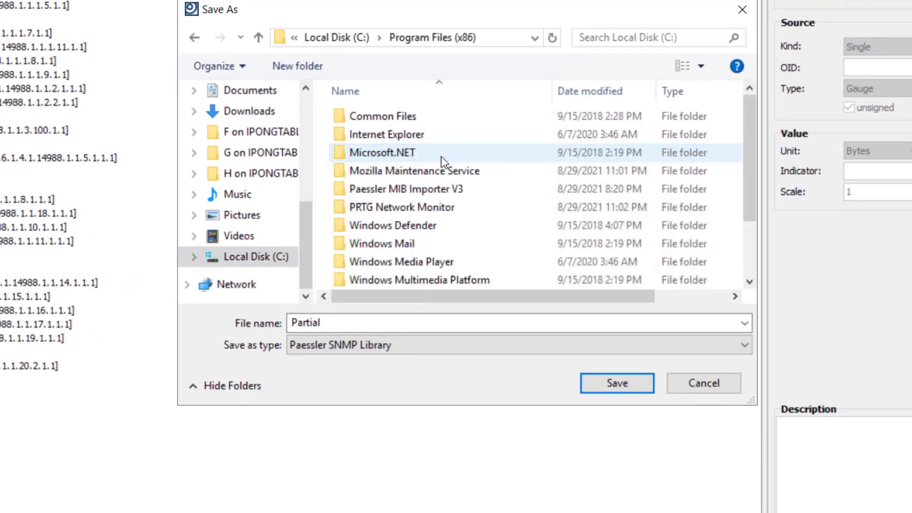
{"action": "left_click", "coordinate": [406, 210]}
{"action": "double_click", "coordinate": [406, 210]}
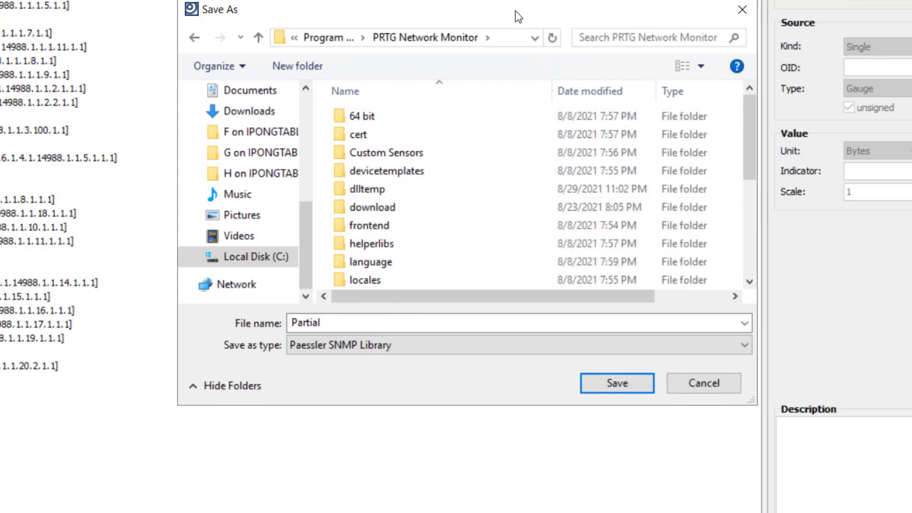
{"action": "left_click_drag", "start_coordinate": [517, 14], "coordinate": [444, 0]}
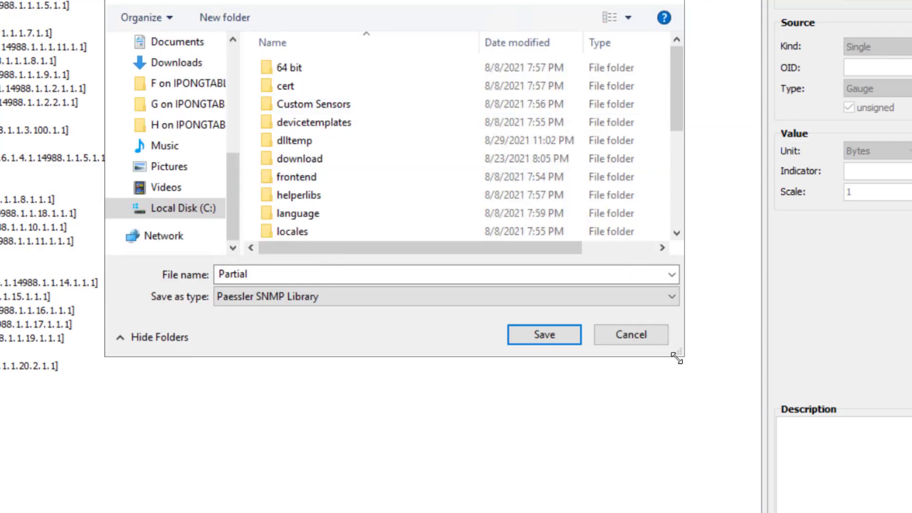
{"action": "left_click_drag", "start_coordinate": [678, 354], "coordinate": [751, 466]}
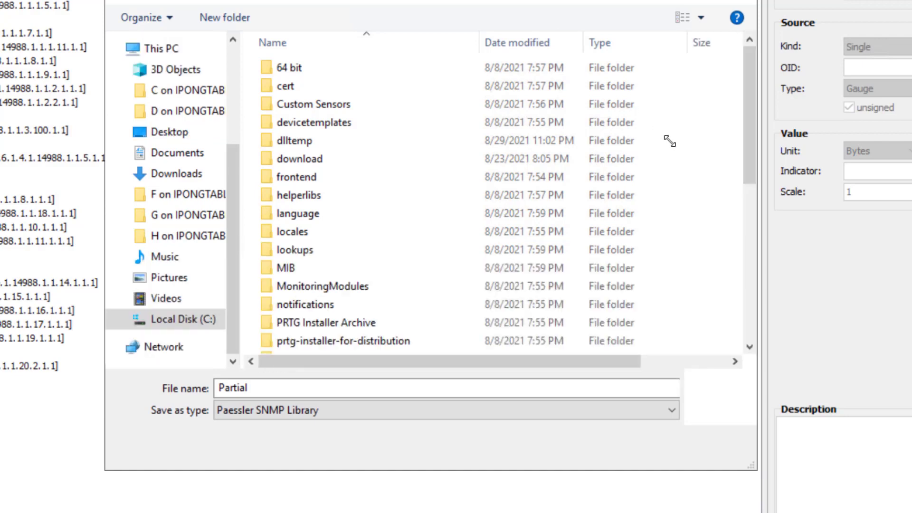
{"action": "left_click", "coordinate": [281, 272]}
{"action": "double_click", "coordinate": [280, 272]}
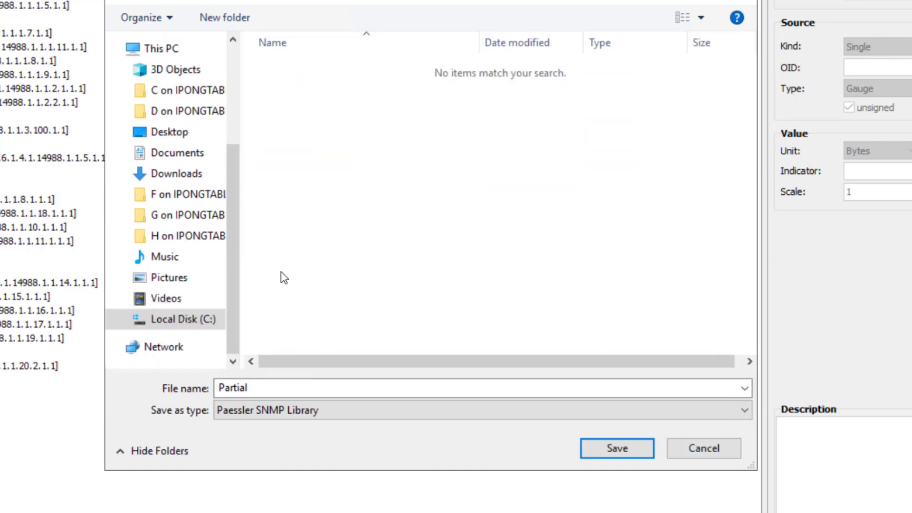
{"action": "key", "text": "alt+Left"}
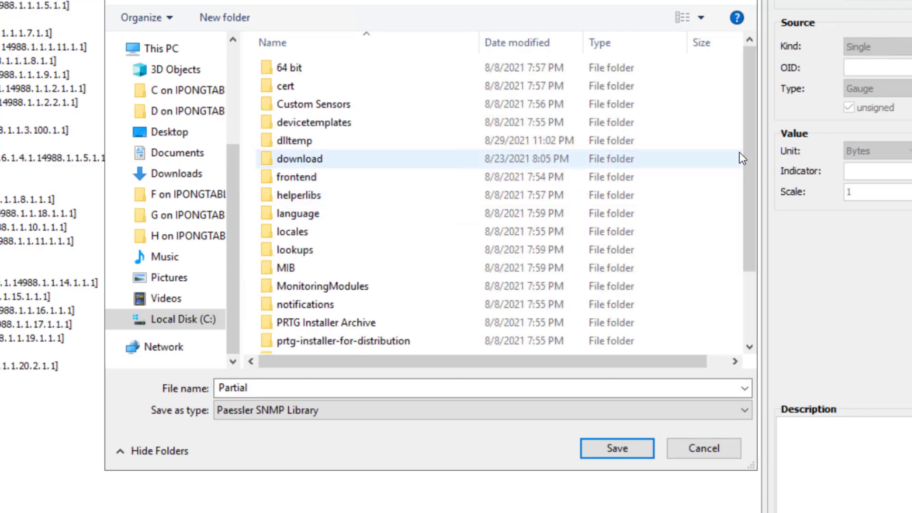
Step: Choose the snmplibs subfolder of PRTG Network Monitor as the save location and show its full path
{"action": "left_click_drag", "start_coordinate": [745, 147], "coordinate": [760, 269]}
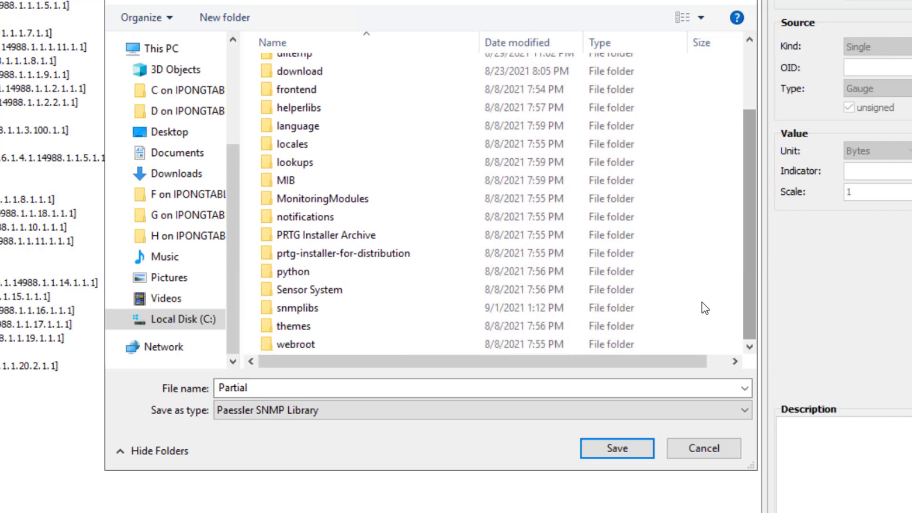
{"action": "left_click", "coordinate": [345, 306]}
{"action": "double_click", "coordinate": [346, 307]}
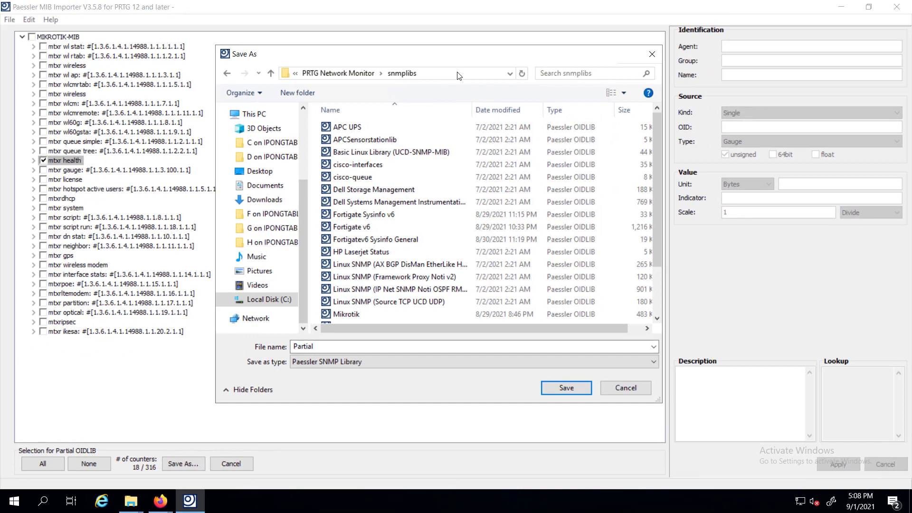
{"action": "left_click", "coordinate": [458, 74]}
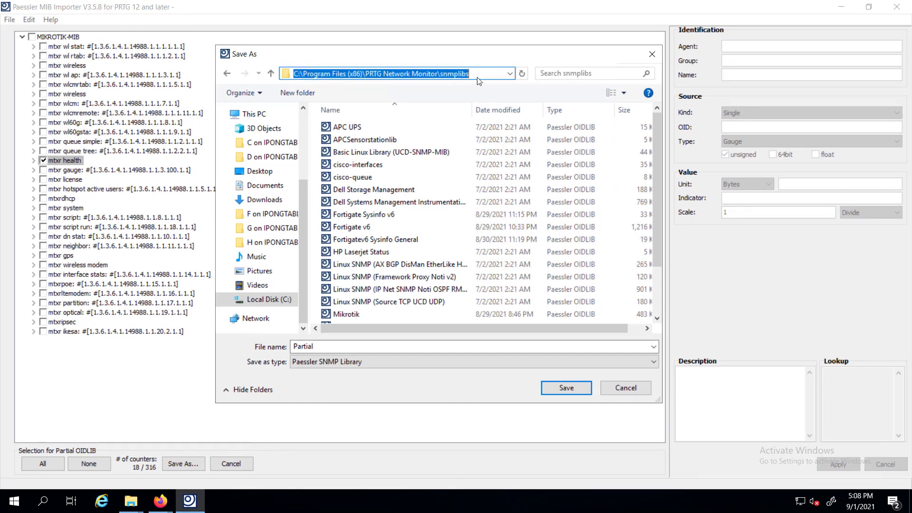
Step: Name the partial OID library Mikrotik-health-Check and save it as a Paessler SNMP Library
{"action": "double_click", "coordinate": [358, 349]}
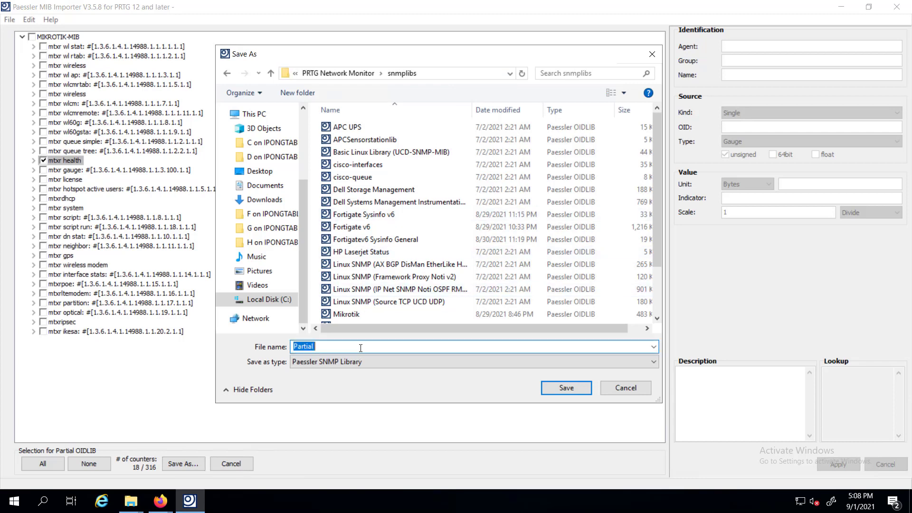
{"action": "type", "text": "Mikro"}
{"action": "type", "text": "tik-"}
{"action": "type", "text": "heal"}
{"action": "type", "text": "t"}
{"action": "type", "text": "h"}
{"action": "type", "text": "-Hech"}
{"action": "key", "text": "BackSpace"}
{"action": "key", "text": "BackSpace"}
{"action": "key", "text": "BackSpace"}
{"action": "key", "text": "BackSpace"}
{"action": "type", "text": "Check"}
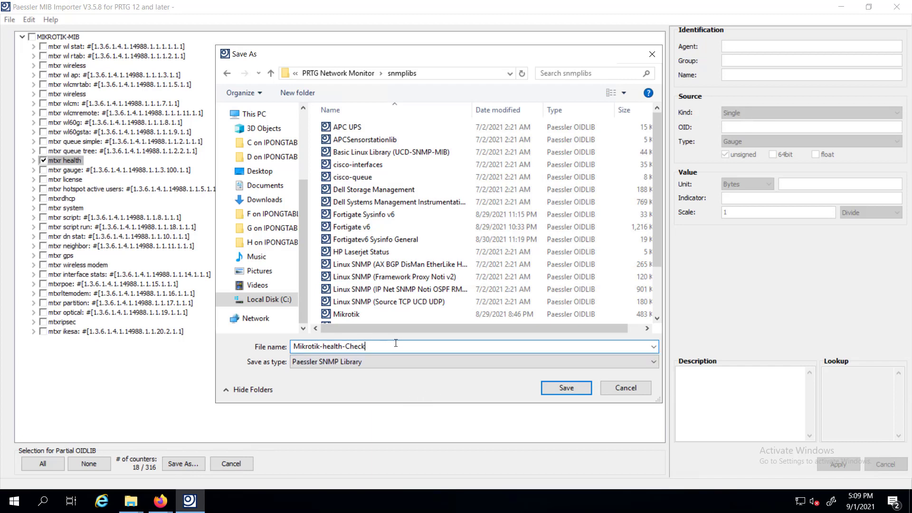
{"action": "left_click_drag", "start_coordinate": [364, 347], "coordinate": [283, 349]}
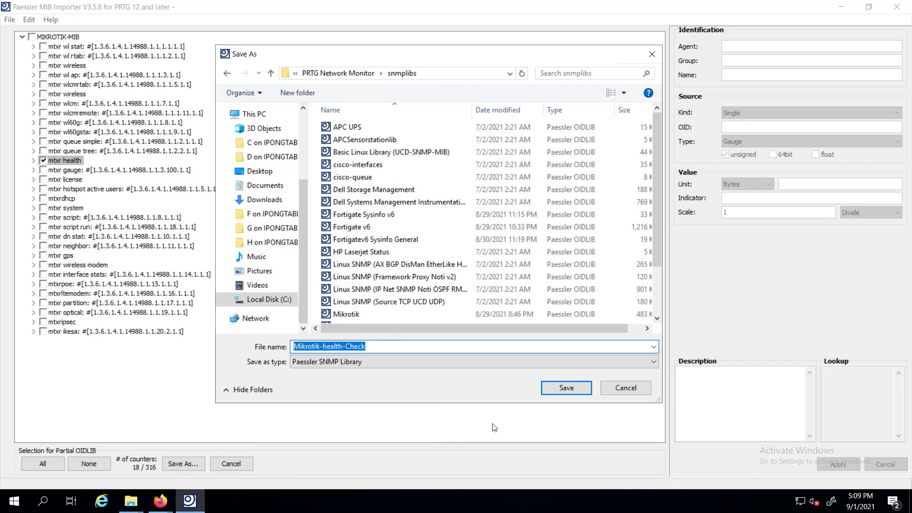
{"action": "left_click", "coordinate": [553, 390]}
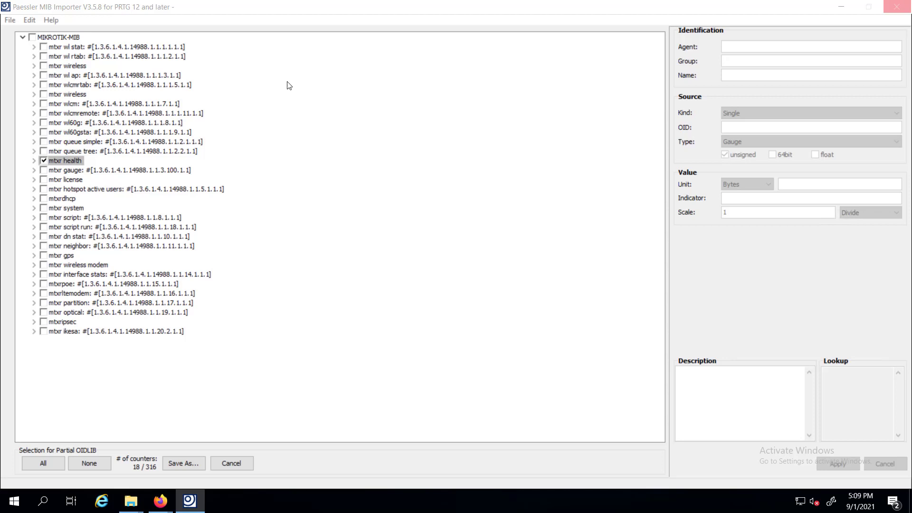
{"action": "left_click", "coordinate": [165, 13]}
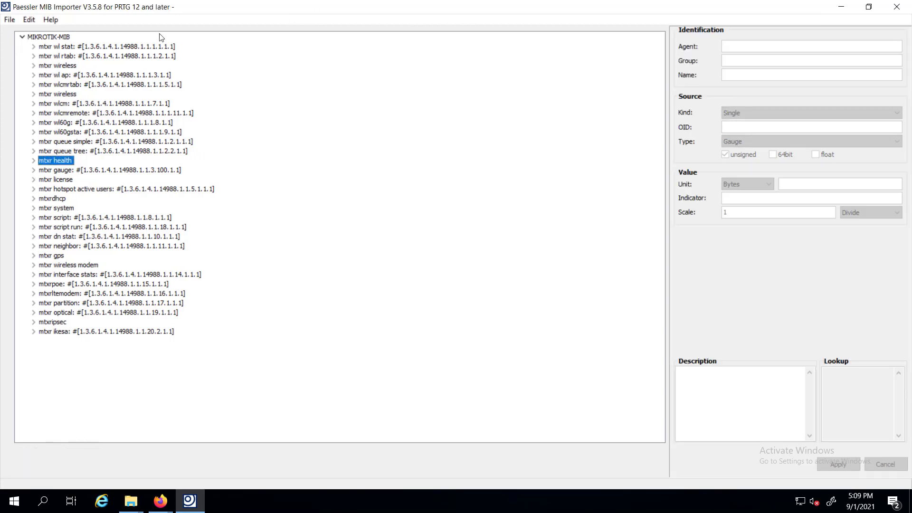
Step: Open the Mikrotik-health-Check library from the snmplibs folder without saving the changes to the complete MIB import
{"action": "left_click", "coordinate": [10, 21]}
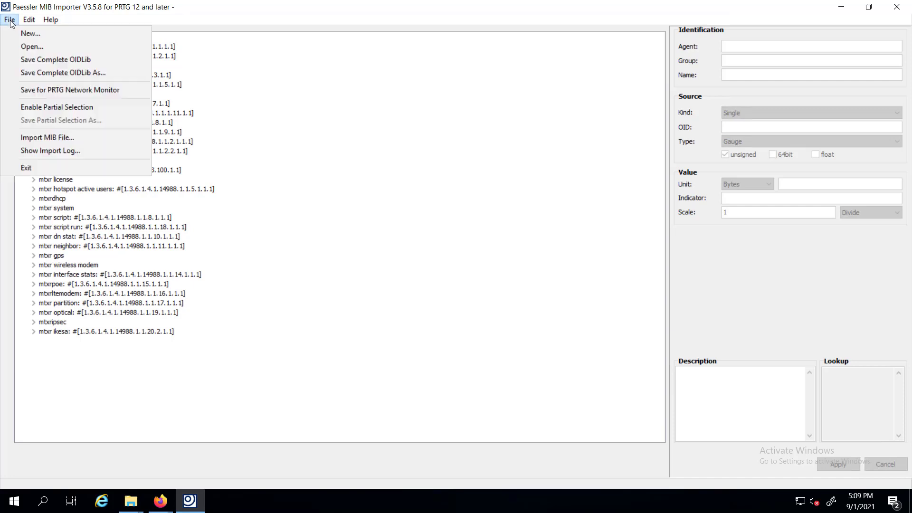
{"action": "left_click", "coordinate": [21, 46]}
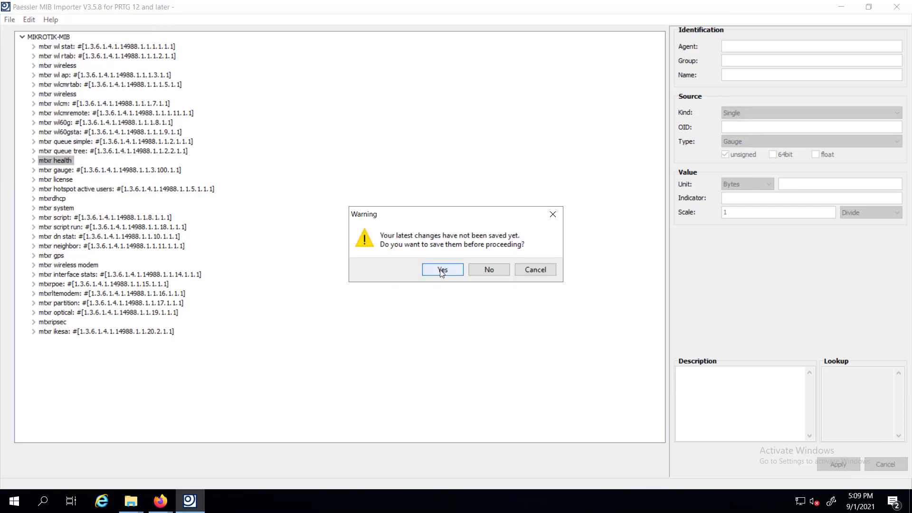
{"action": "left_click", "coordinate": [486, 272]}
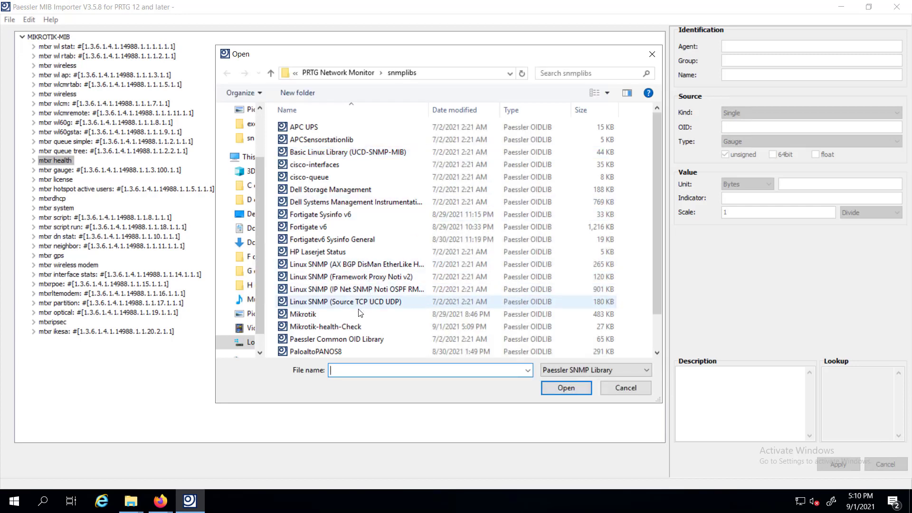
{"action": "left_click", "coordinate": [333, 327]}
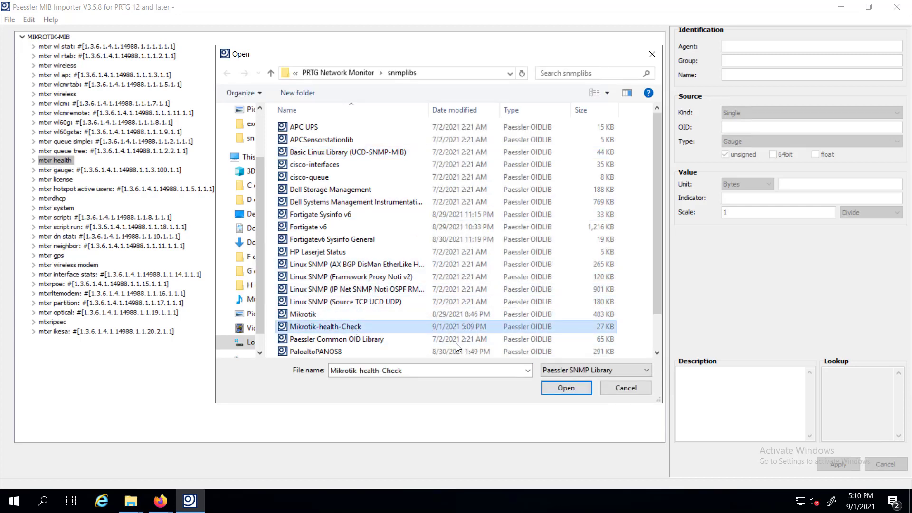
{"action": "left_click", "coordinate": [566, 388]}
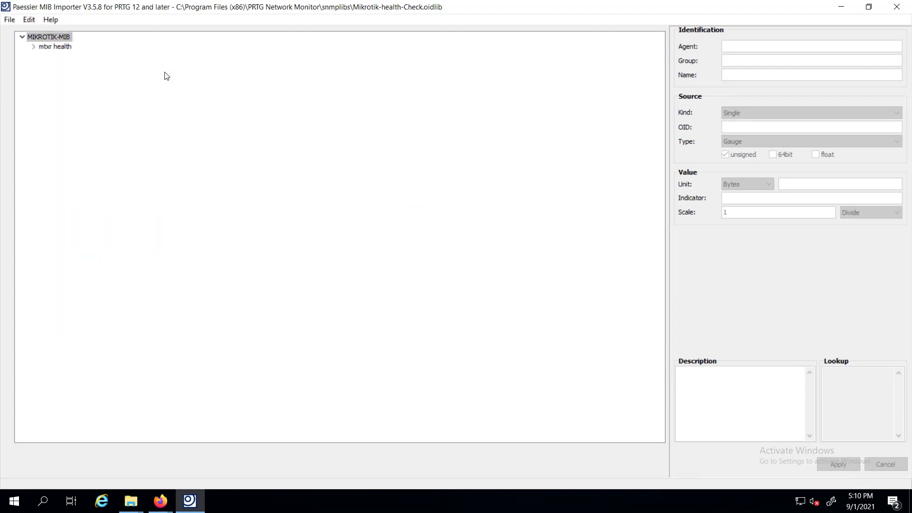
Step: Examine the mtxr health group in the opened library, checking its core, three dot three and twelve voltage and sensor temperature entries
{"action": "left_click", "coordinate": [34, 47]}
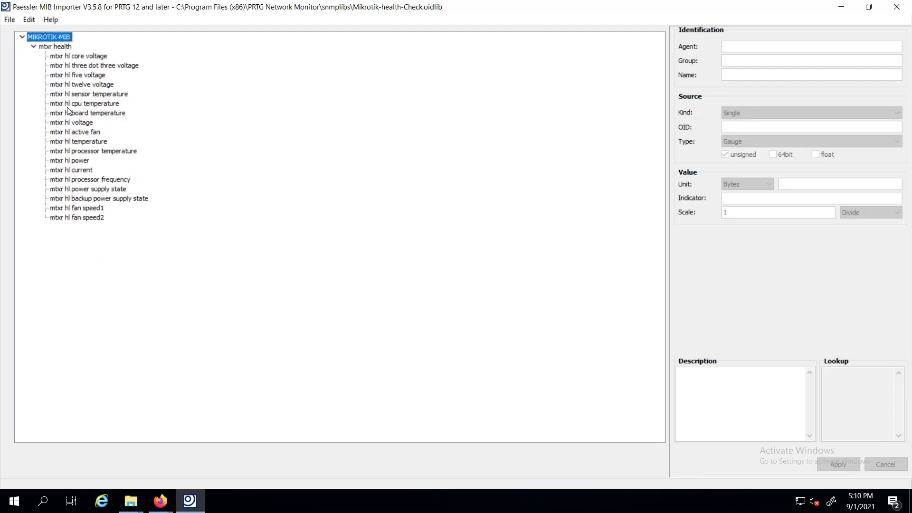
{"action": "left_click", "coordinate": [101, 57]}
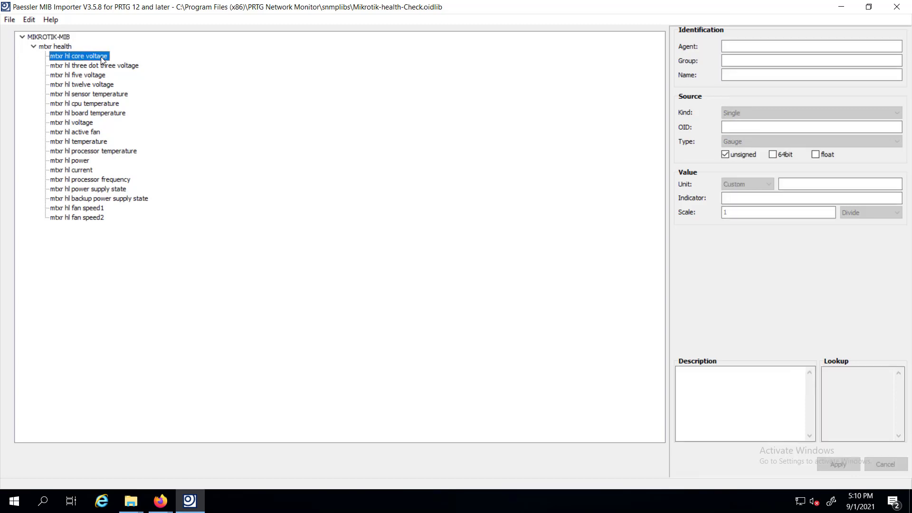
{"action": "left_click", "coordinate": [103, 66]}
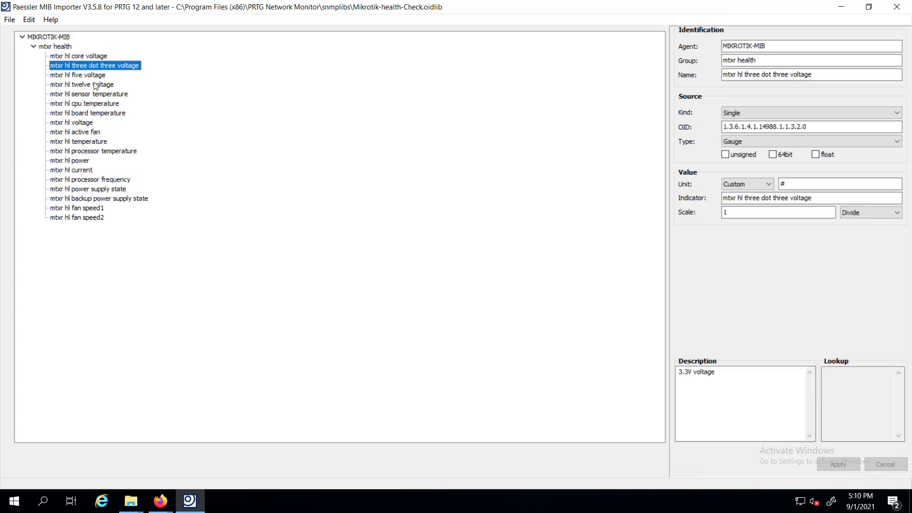
{"action": "left_click", "coordinate": [95, 86]}
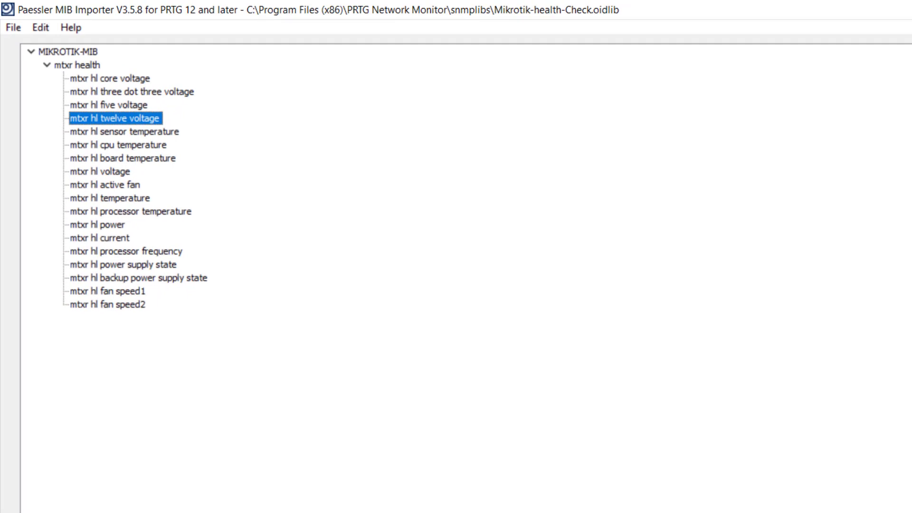
{"action": "key", "text": "Tab"}
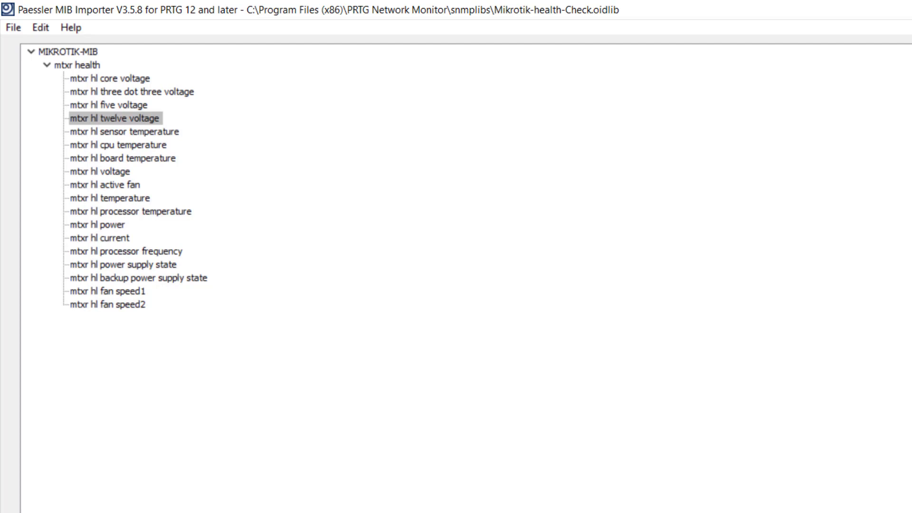
{"action": "left_click", "coordinate": [116, 131]}
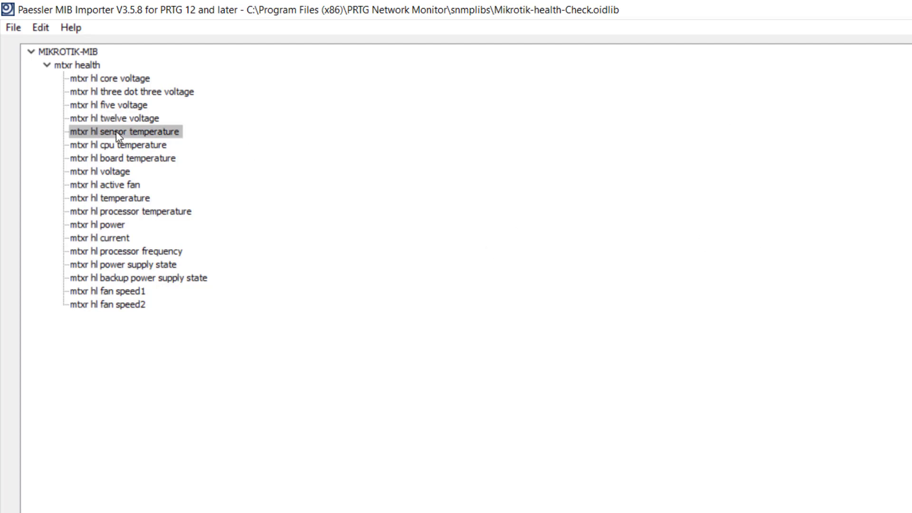
{"action": "left_click", "coordinate": [46, 65]}
{"action": "left_click", "coordinate": [31, 51]}
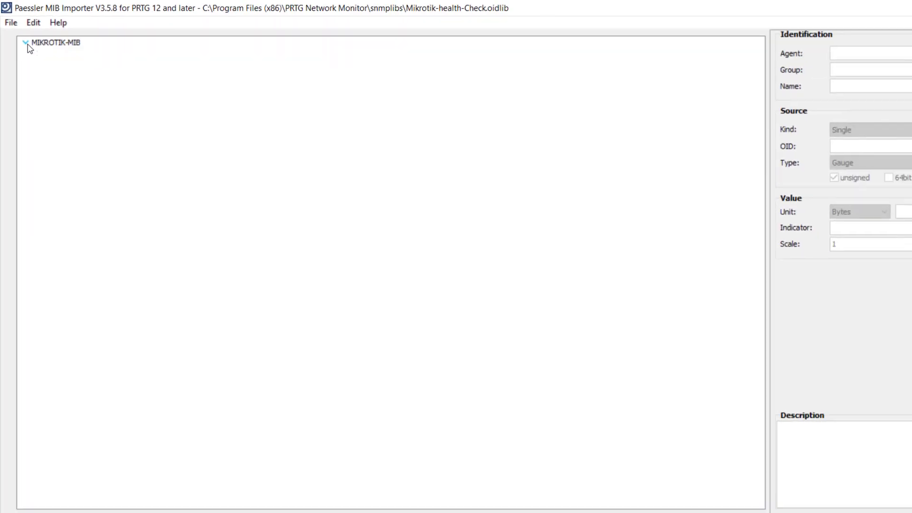
{"action": "left_click", "coordinate": [29, 51]}
{"action": "left_click", "coordinate": [46, 66]}
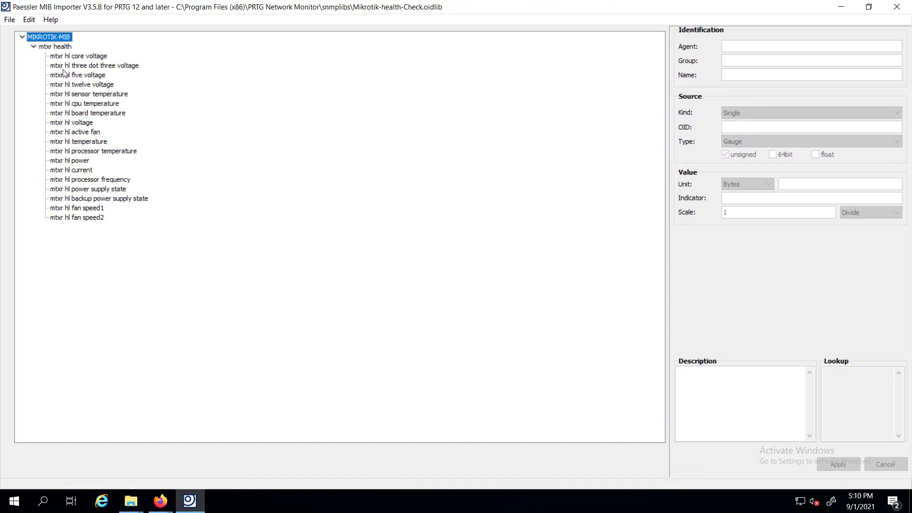